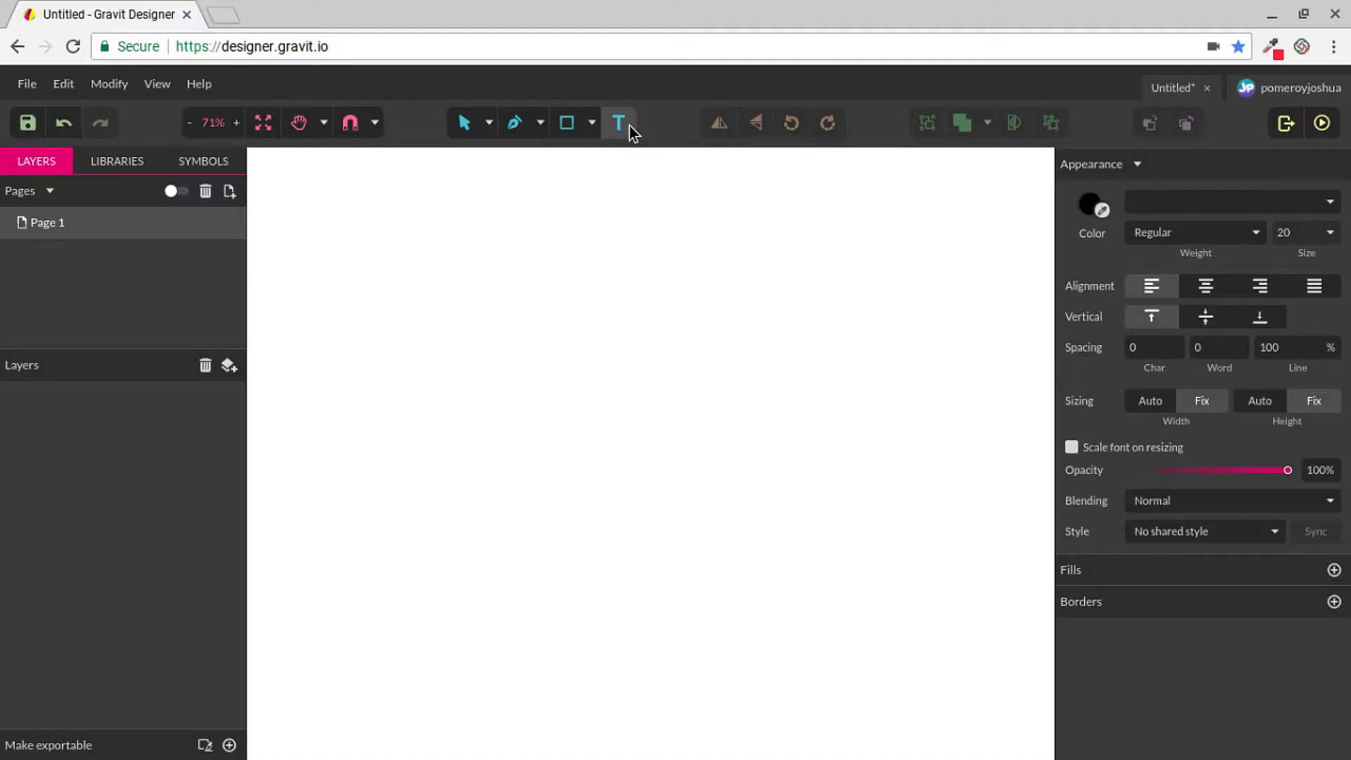
# Step: Place a default text object on the empty canvas with the Text tool
pyautogui.press('v')
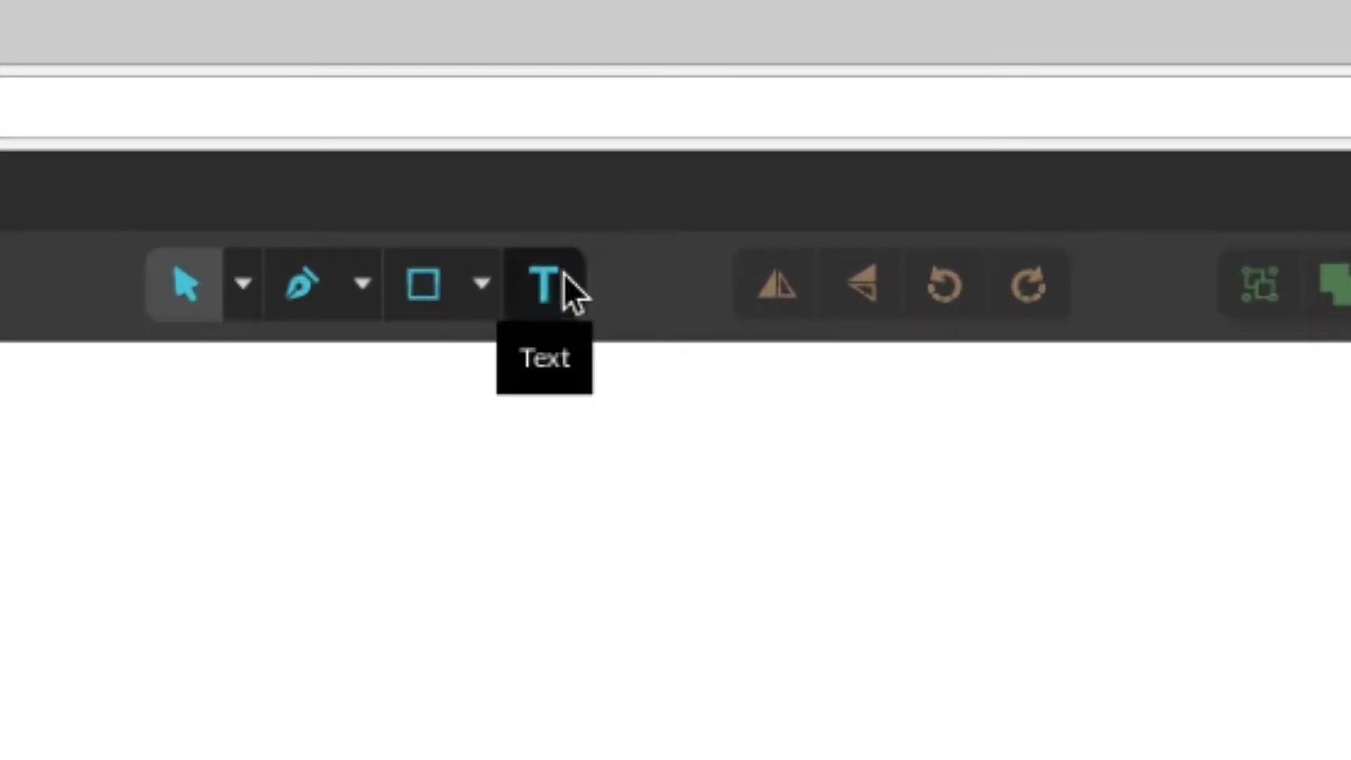
pyautogui.click(626, 123)
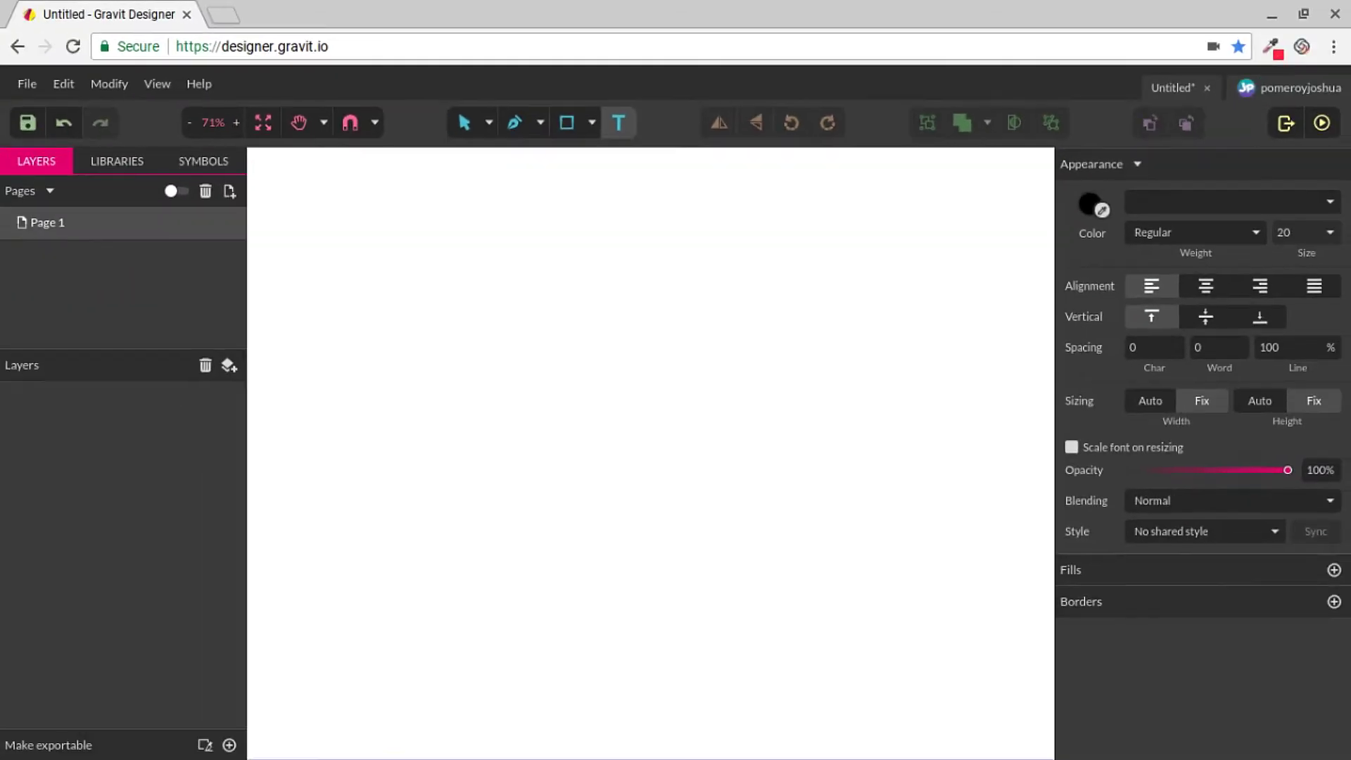
pyautogui.click(377, 266)
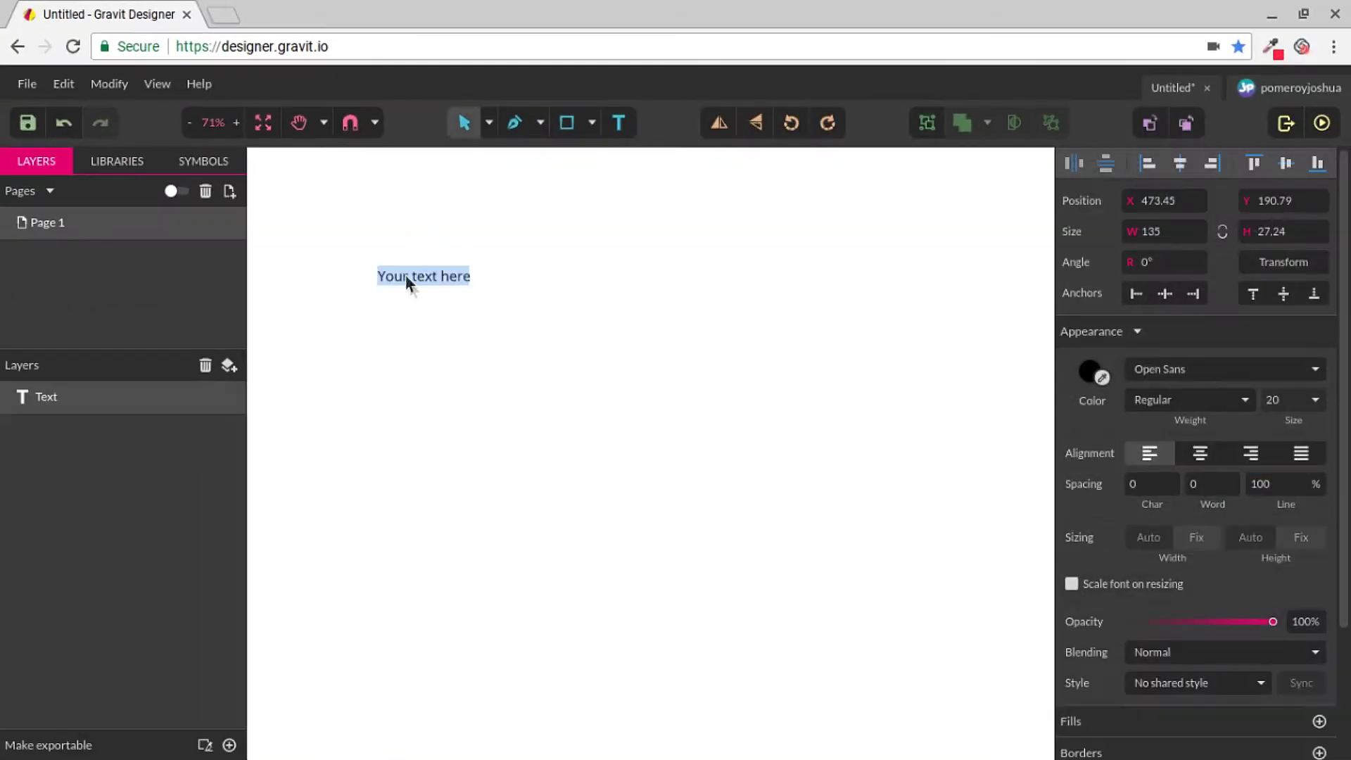
pyautogui.click(525, 287)
# Step: Draw a fixed-size text box about 639 by 300 px on the canvas with the Text tool
pyautogui.click(619, 122)
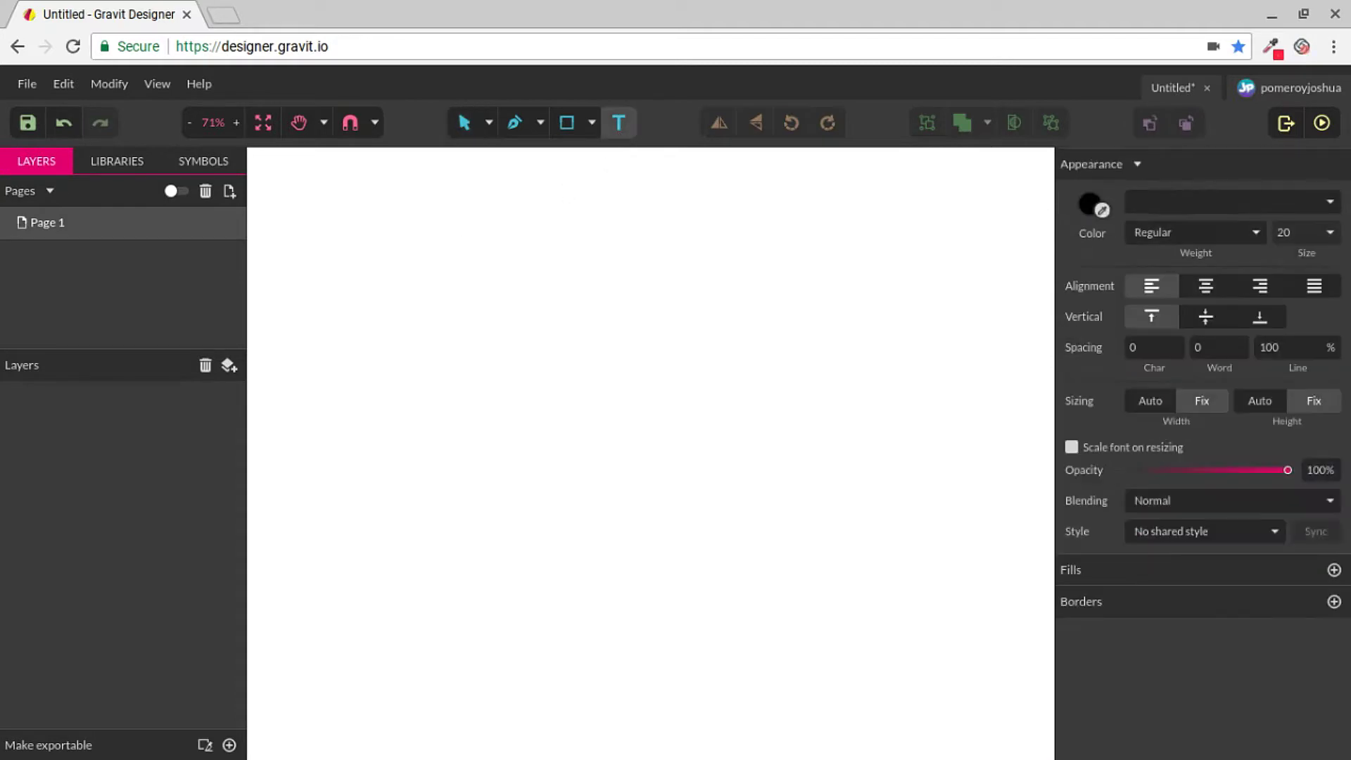
pyautogui.moveTo(381, 263); pyautogui.dragTo(829, 472)
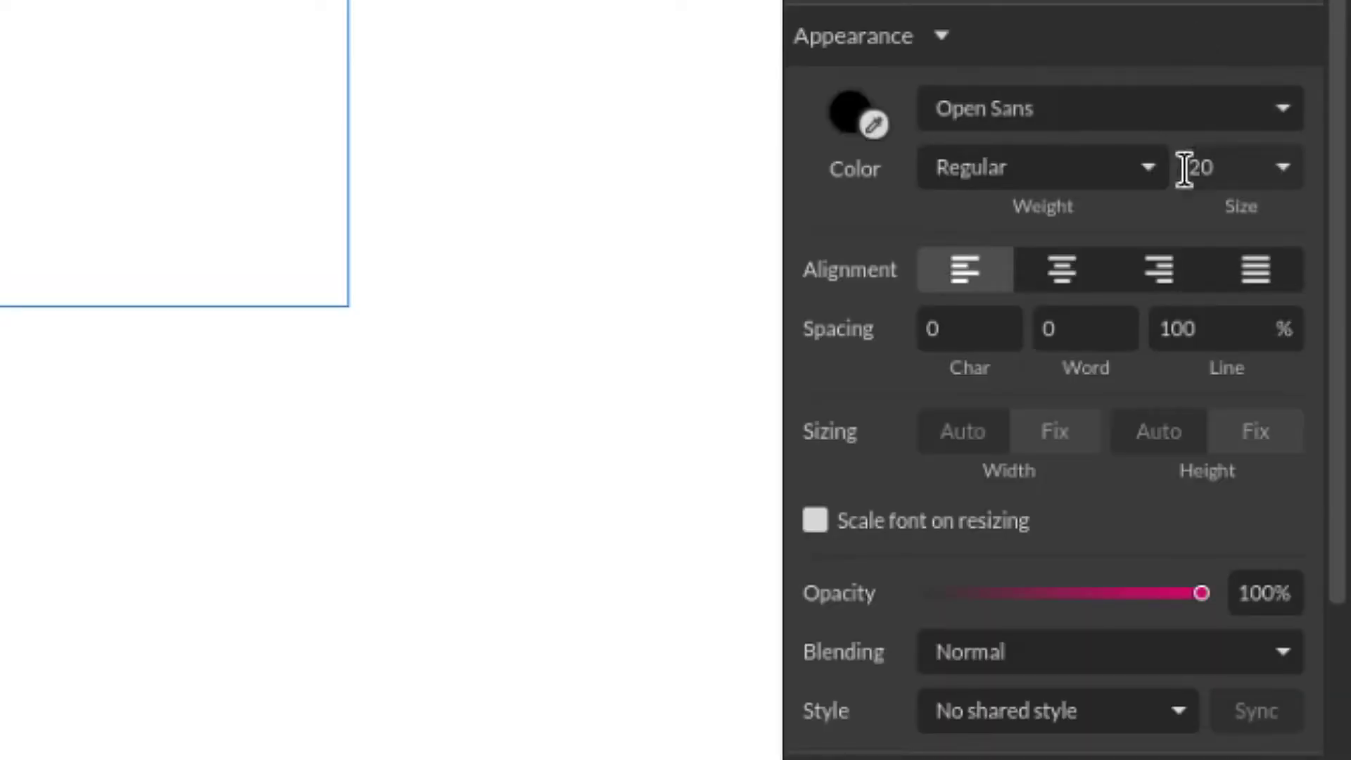
# Step: Examine the web fonts available for the text box without picking a new one
pyautogui.click(1278, 112)
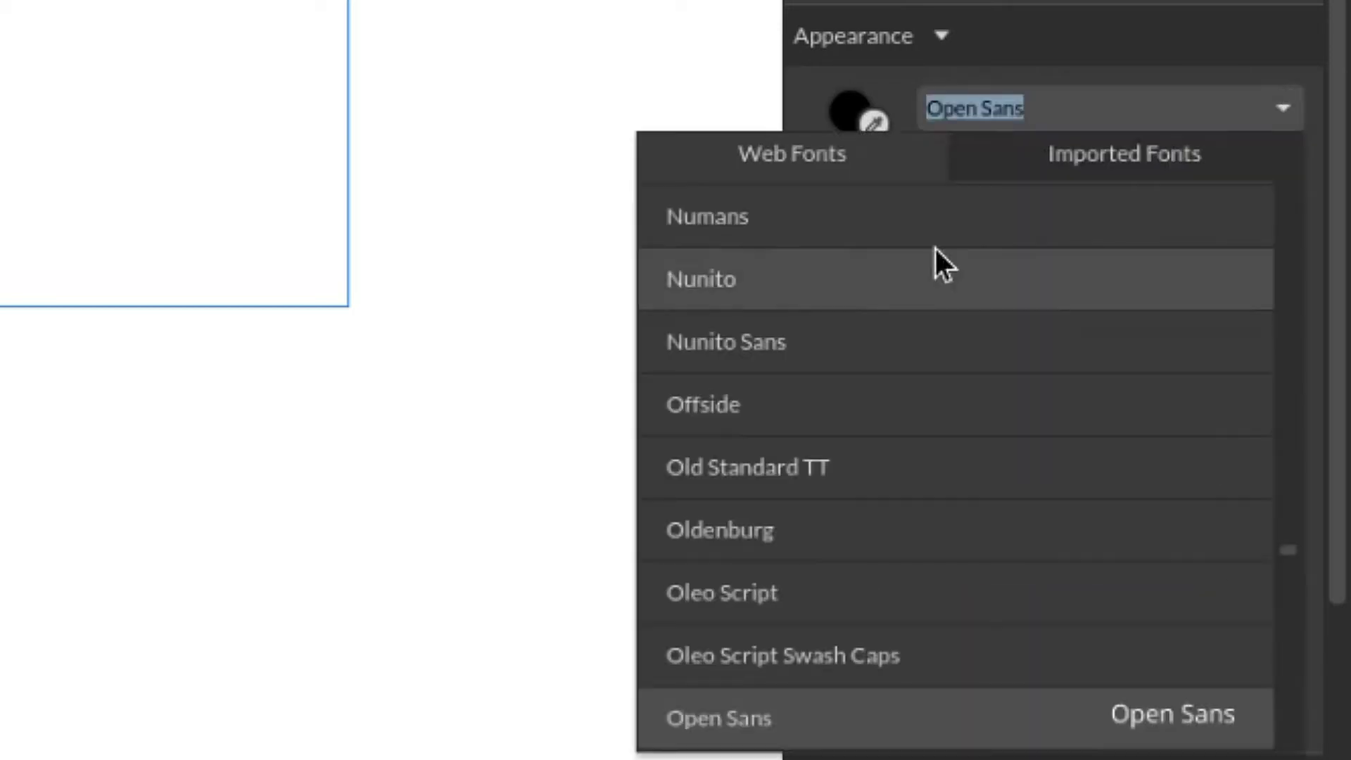
pyautogui.scroll(-8, 902, 246)
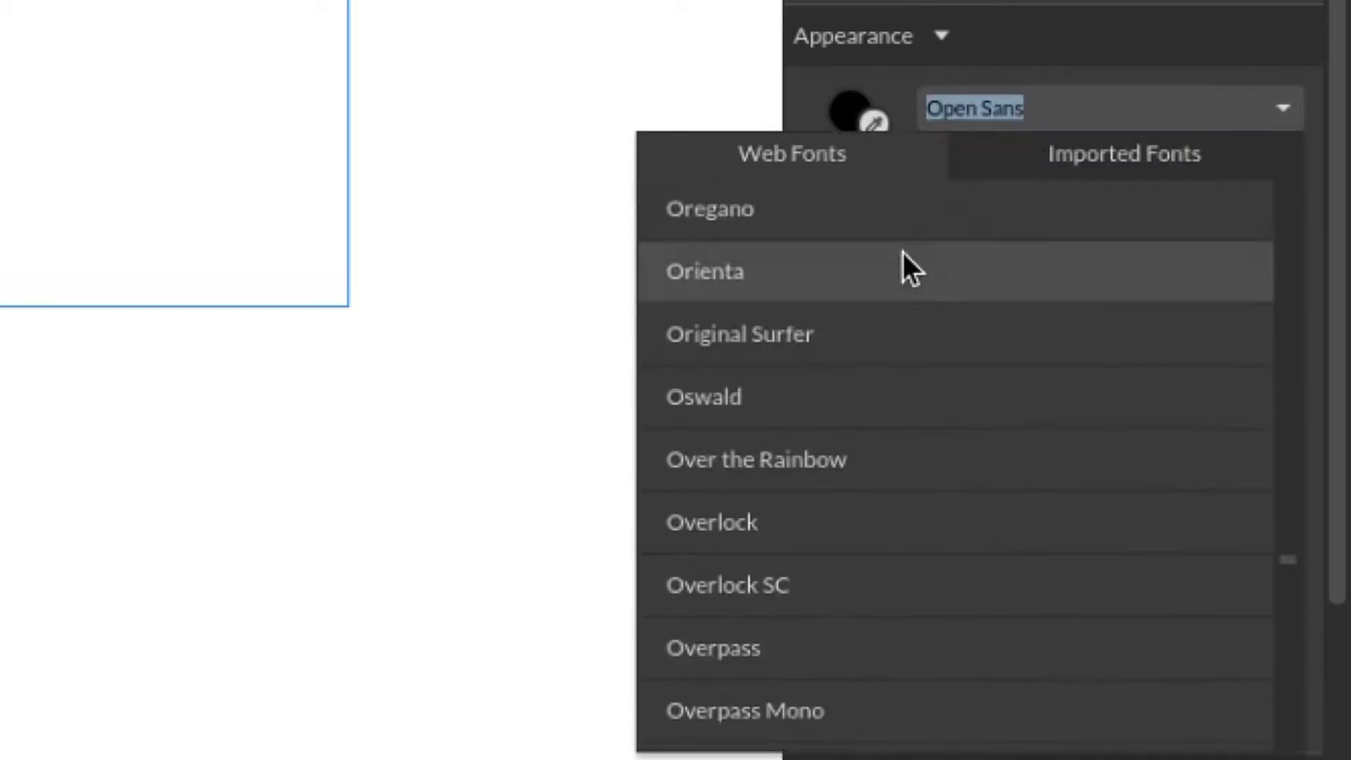
pyautogui.scroll(-5, 905, 315)
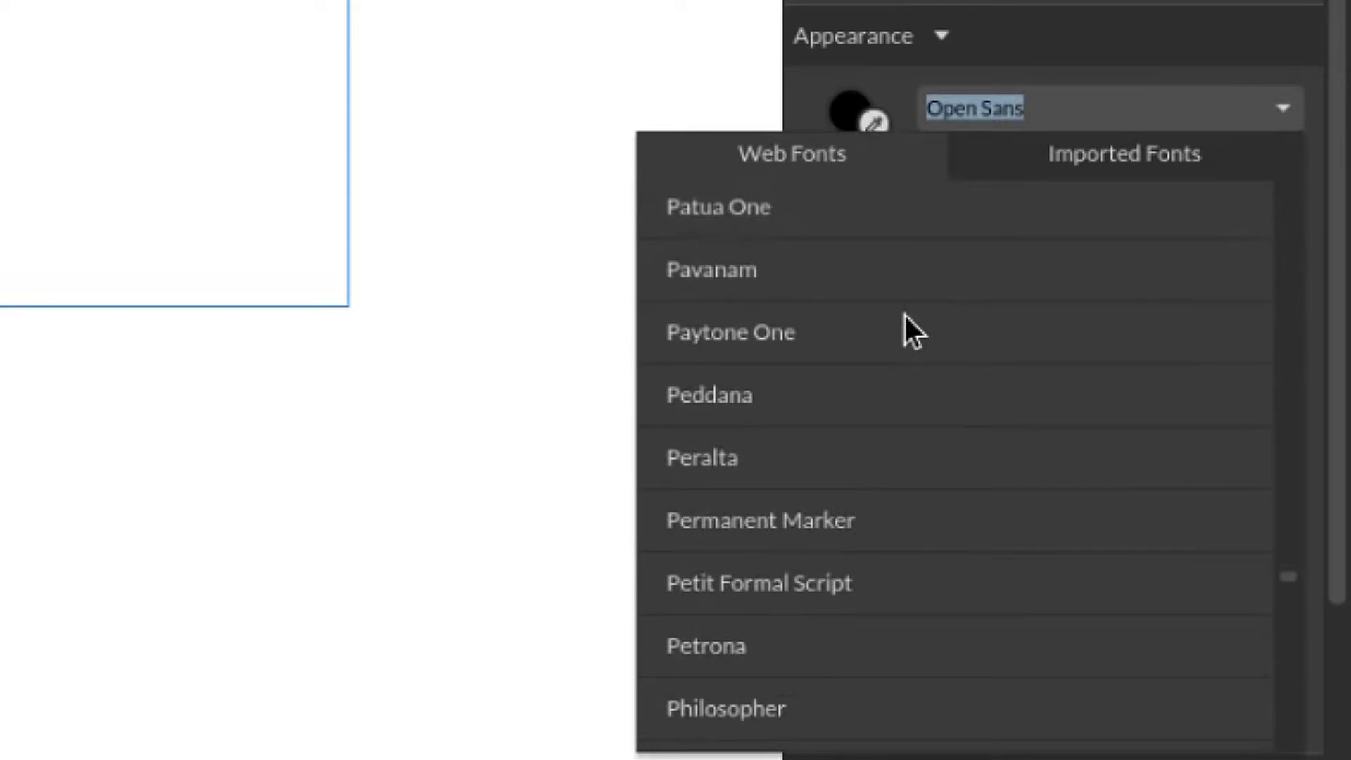
pyautogui.scroll(-8, 1091, 332)
pyautogui.scroll(-10, 896, 275)
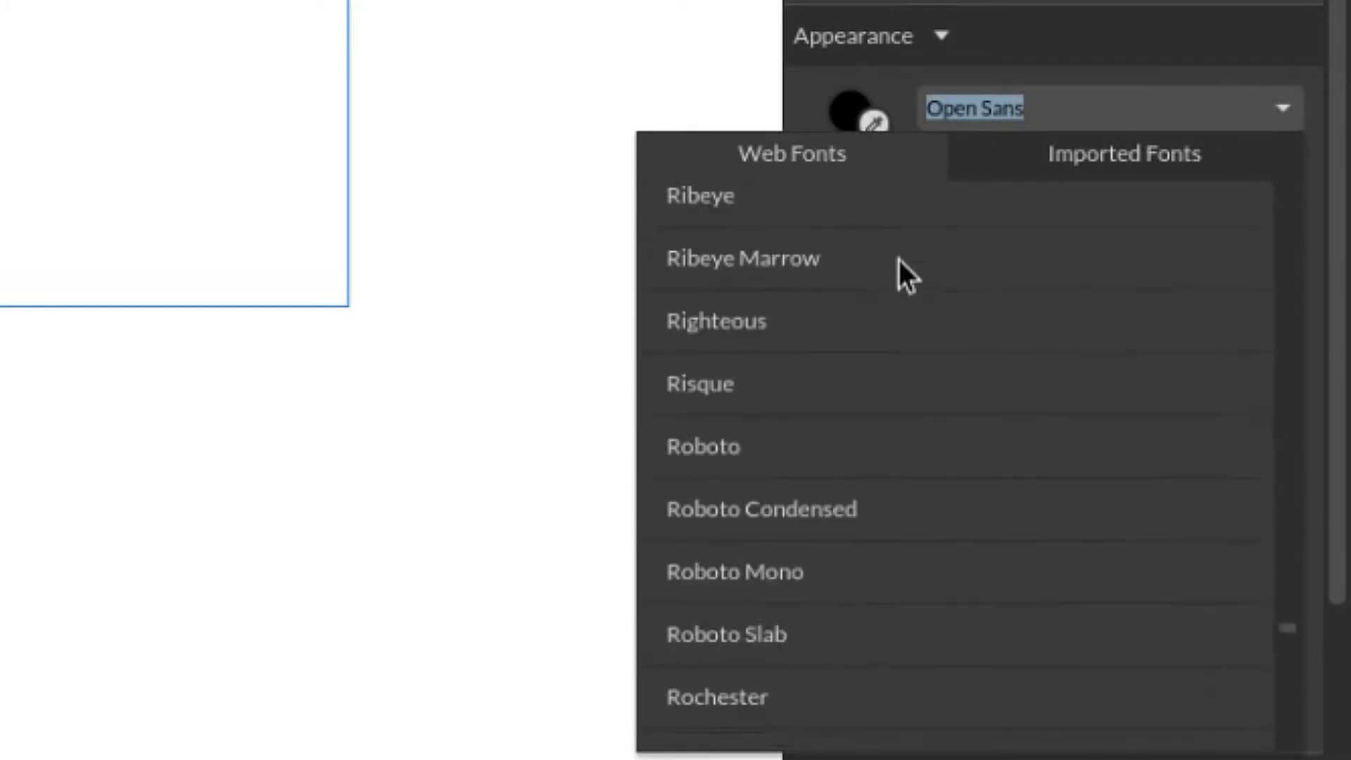
pyautogui.scroll(-6, 896, 667)
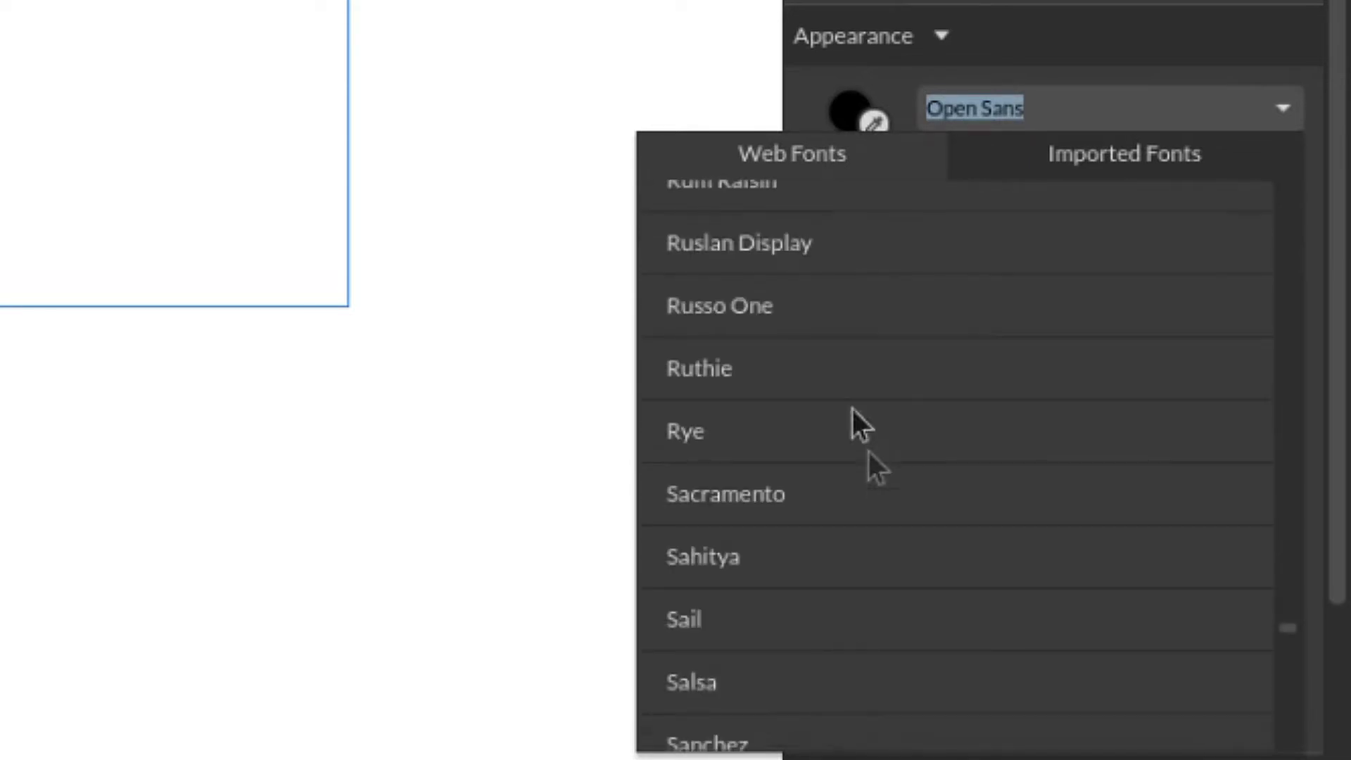
pyautogui.scroll(5, 796, 387)
pyautogui.scroll(-1, 995, 280)
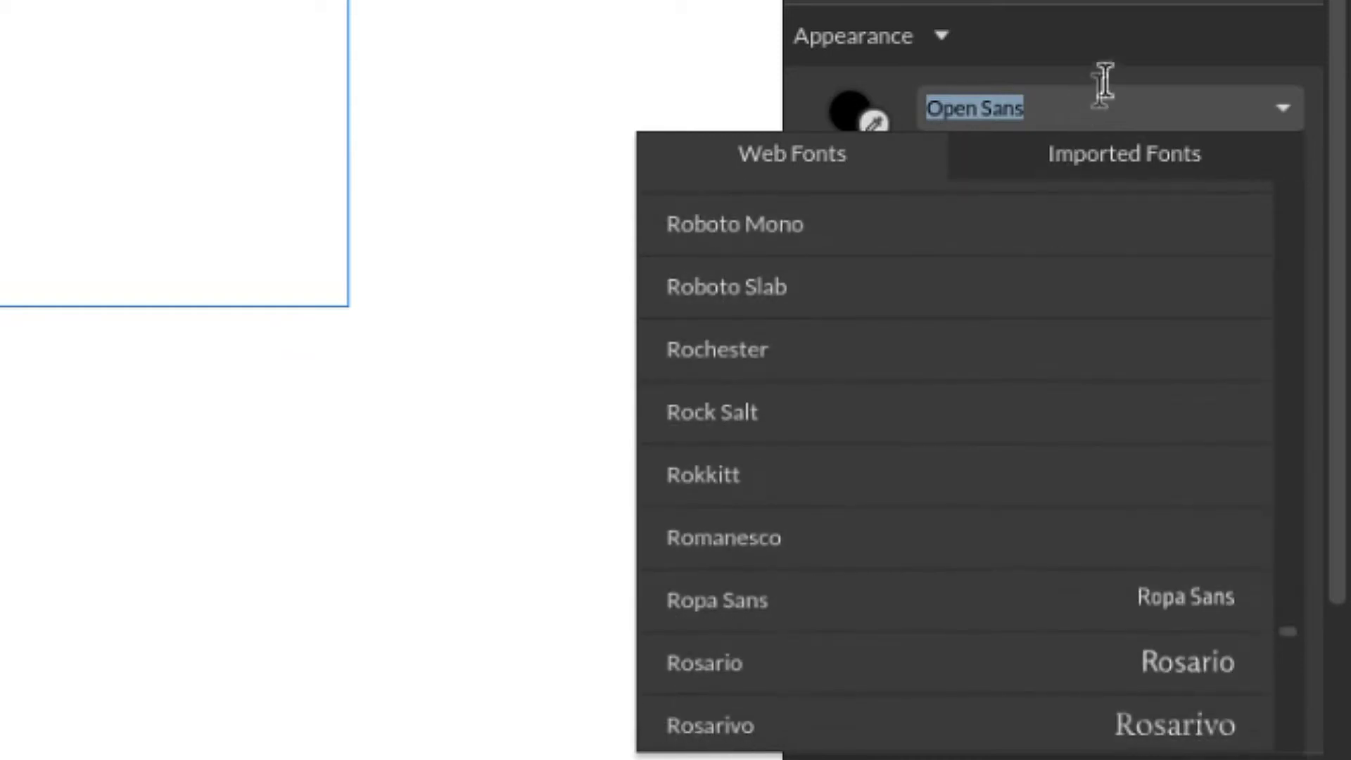
pyautogui.click(1129, 69)
pyautogui.click(1222, 99)
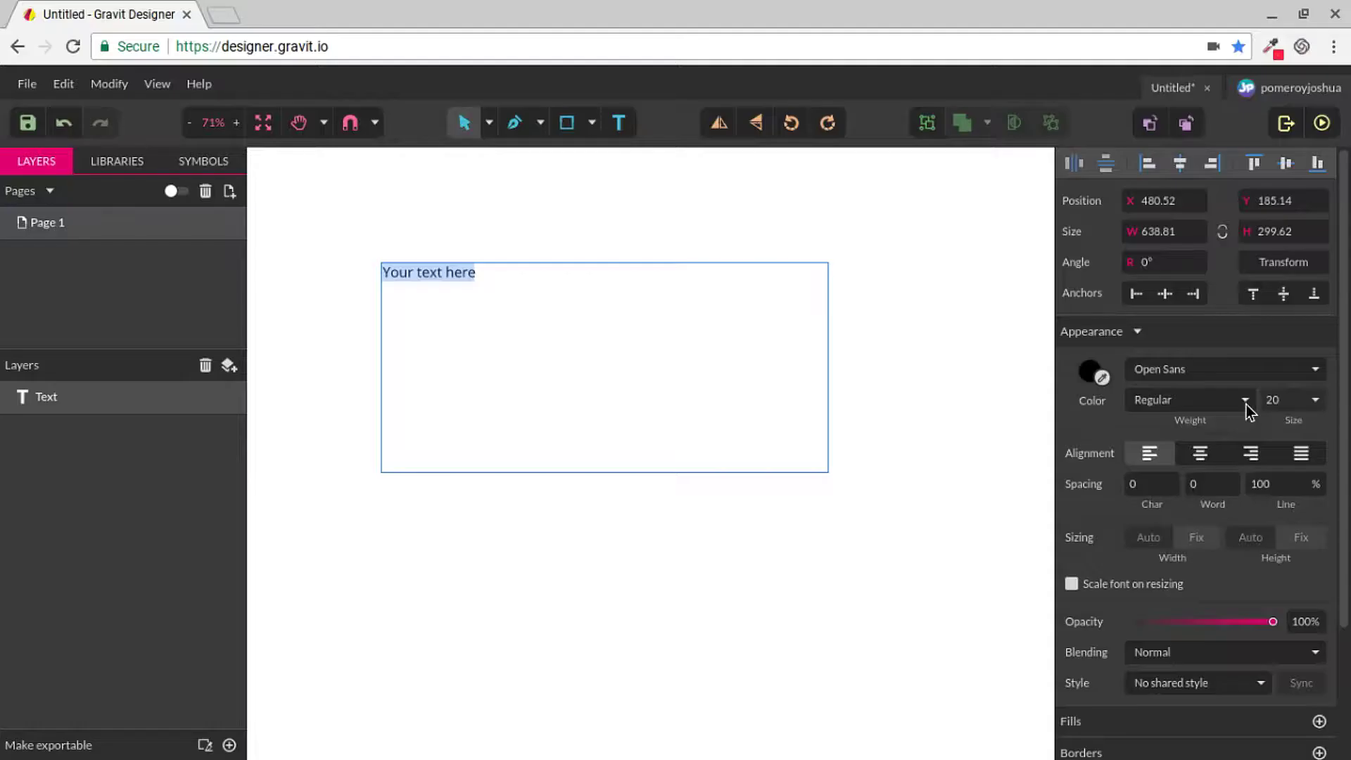
# Step: Set the text's weight to Bold and its font size to 60 px
pyautogui.click(1245, 401)
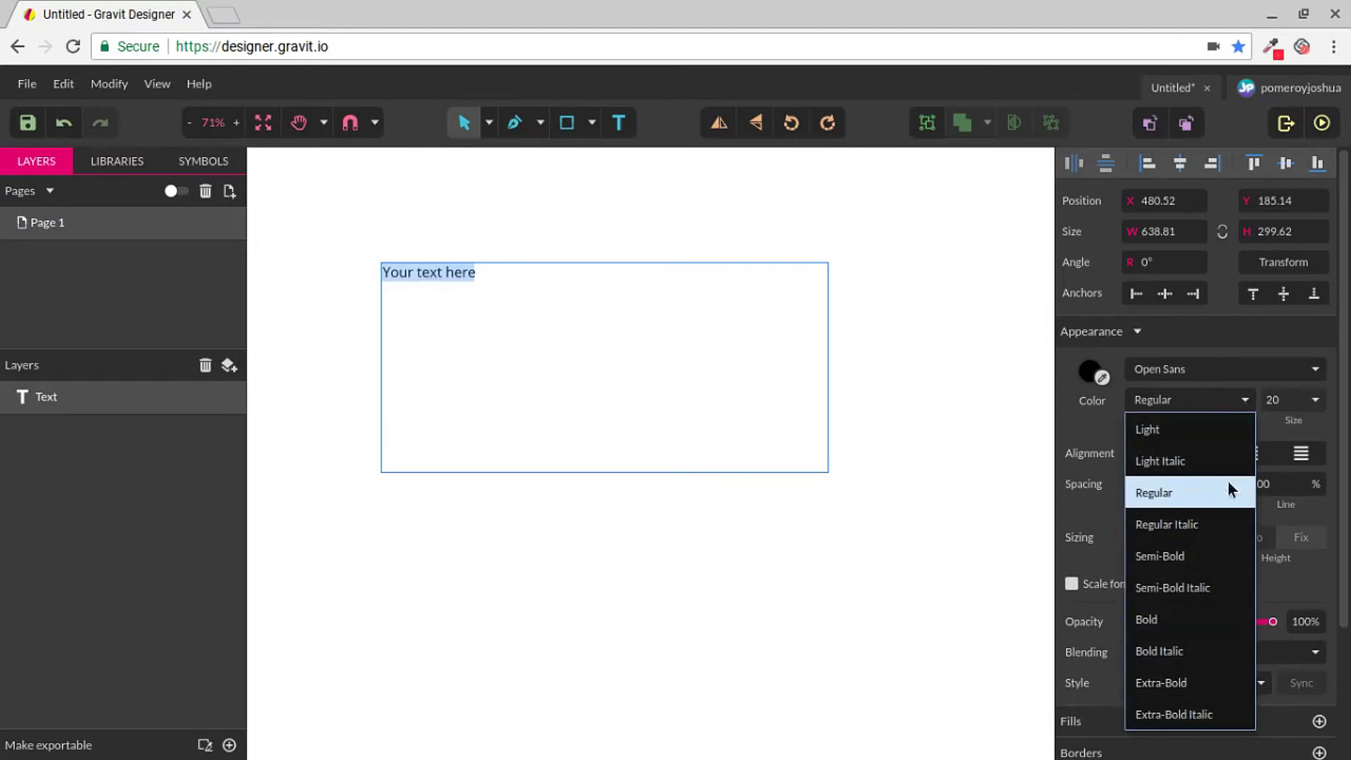
pyautogui.click(1193, 626)
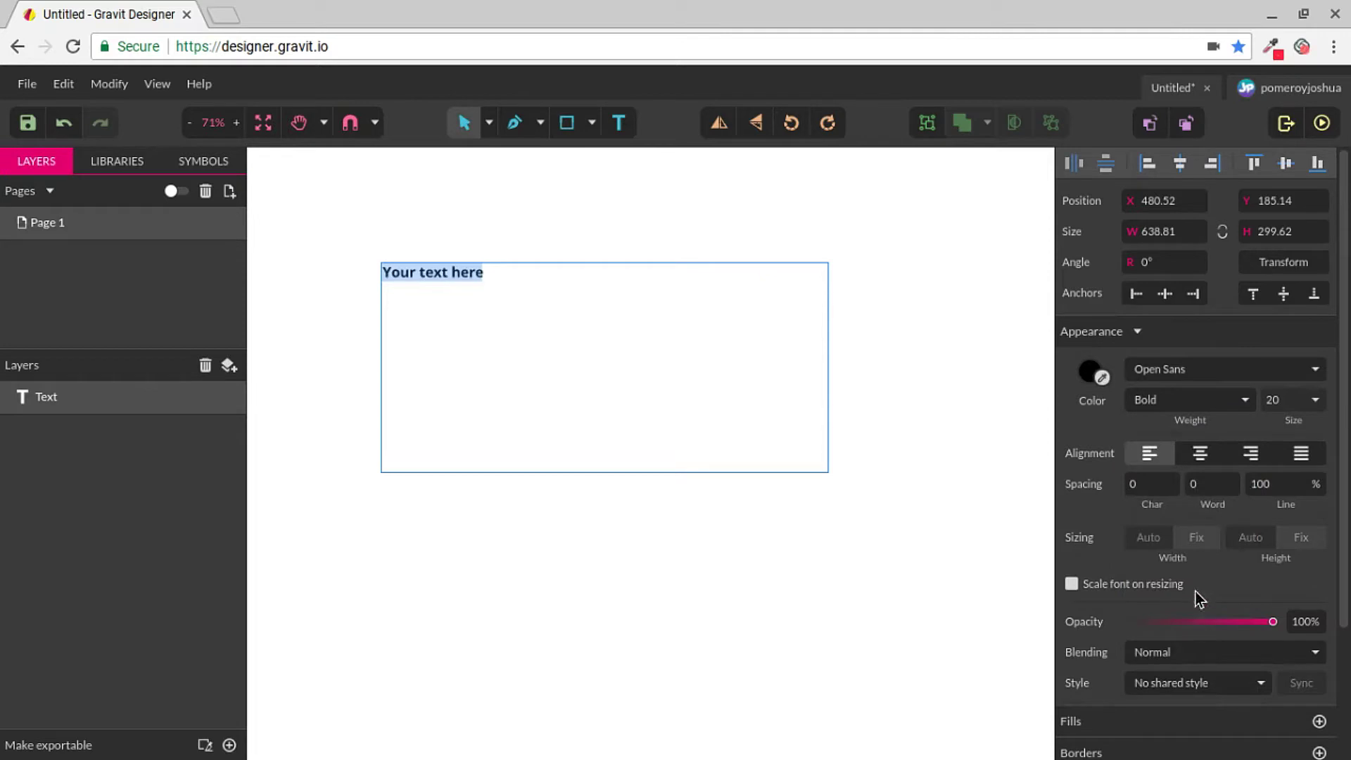
pyautogui.click(1315, 401)
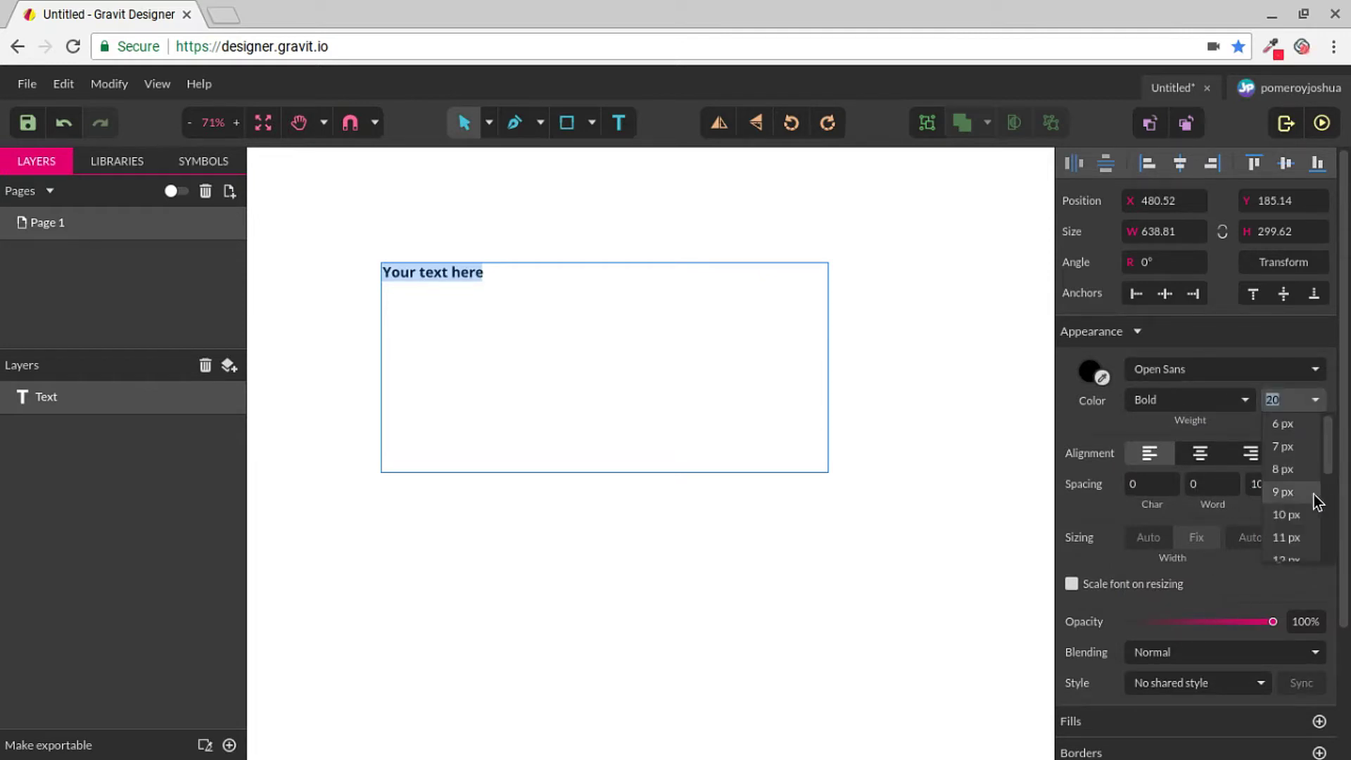
pyautogui.moveTo(1334, 444); pyautogui.dragTo(1331, 527)
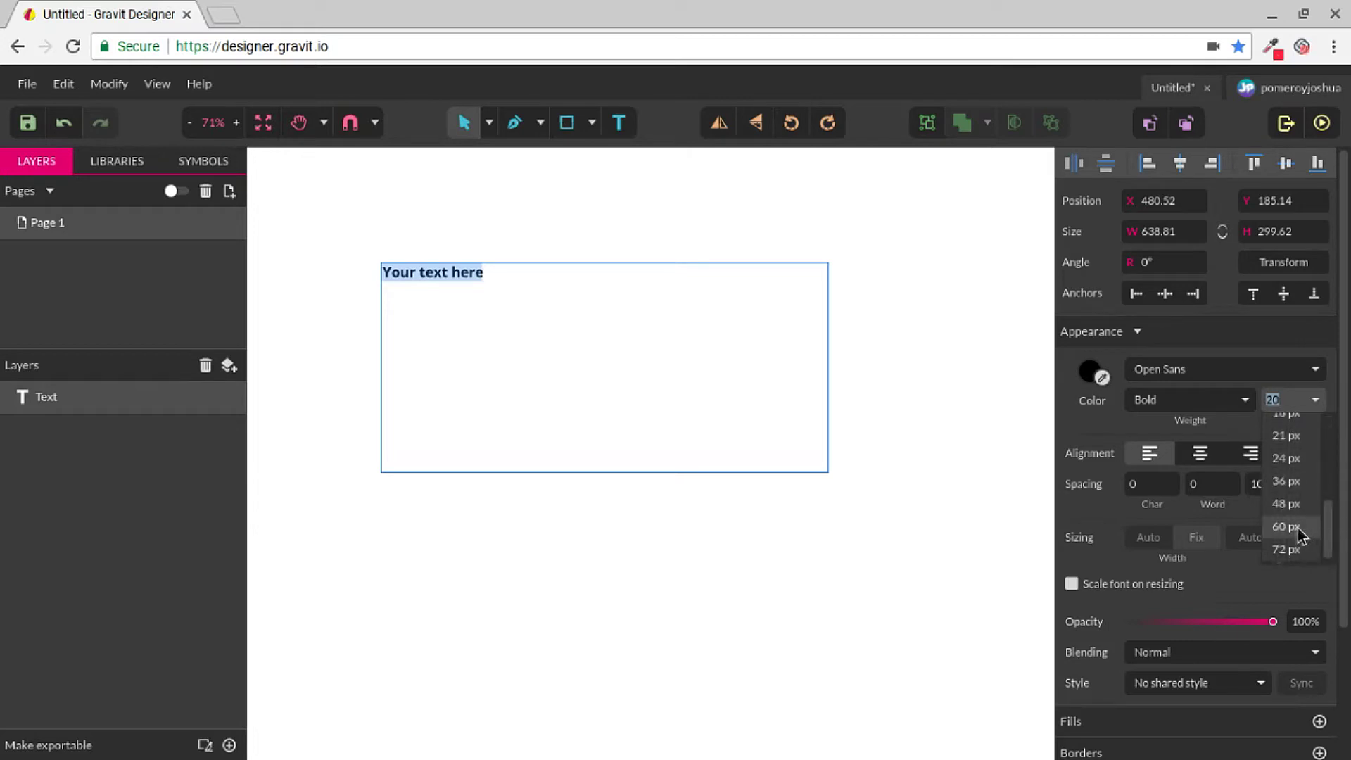
pyautogui.click(1300, 528)
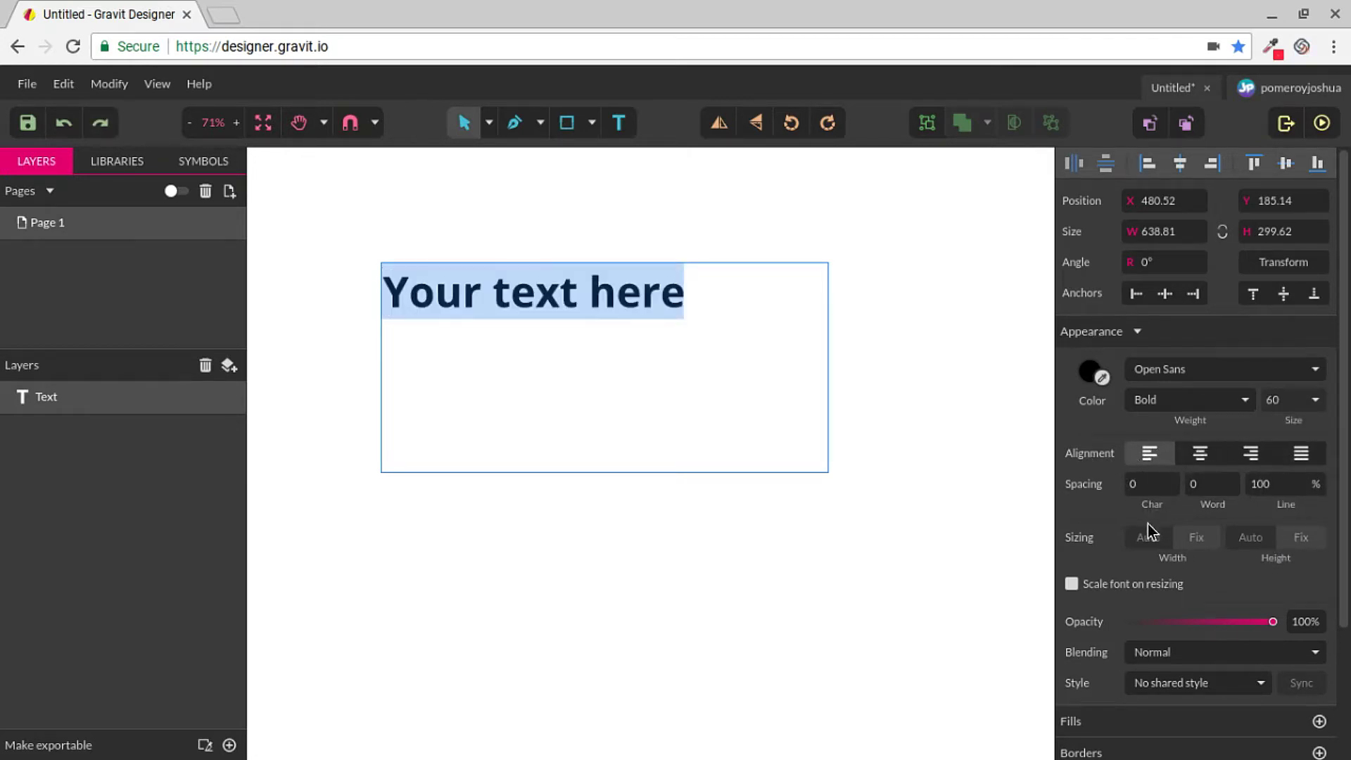
pyautogui.click(1155, 482)
pyautogui.click(1229, 483)
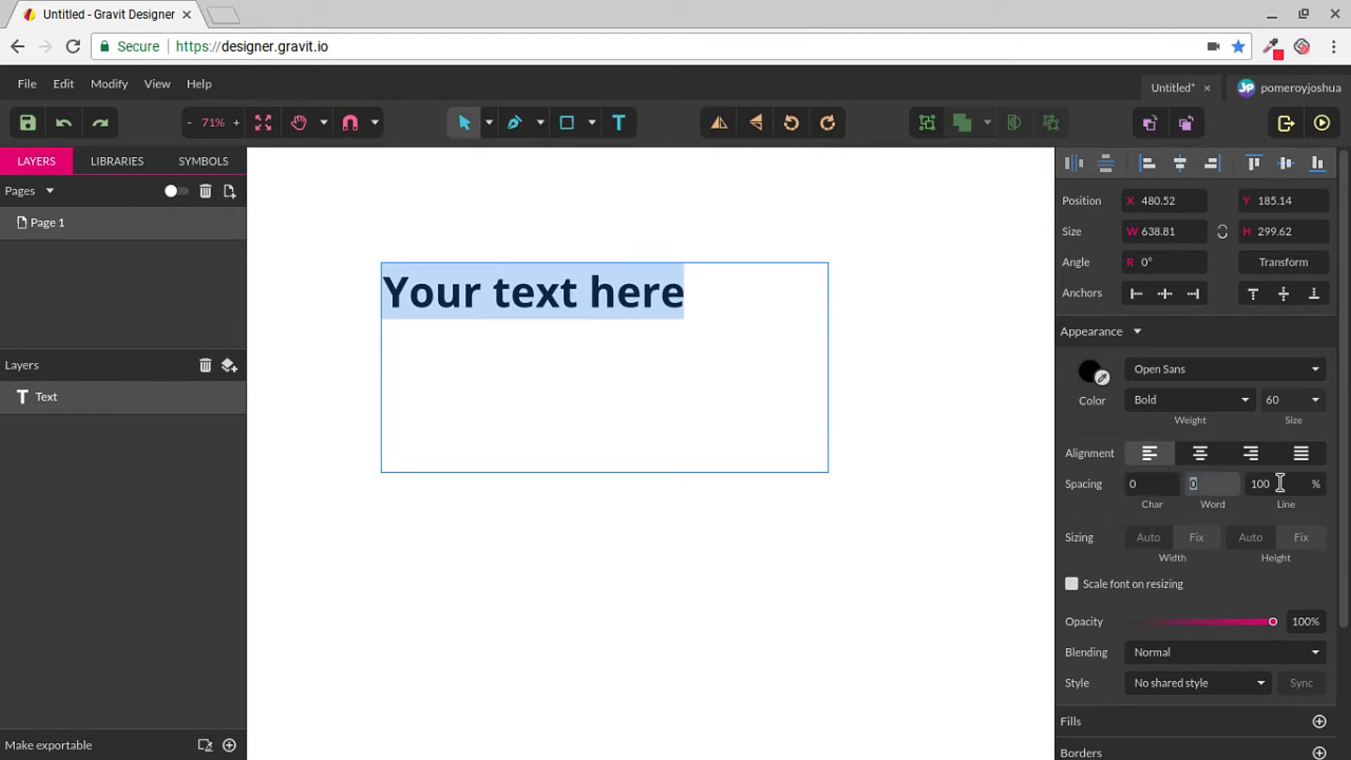
pyautogui.click(1302, 485)
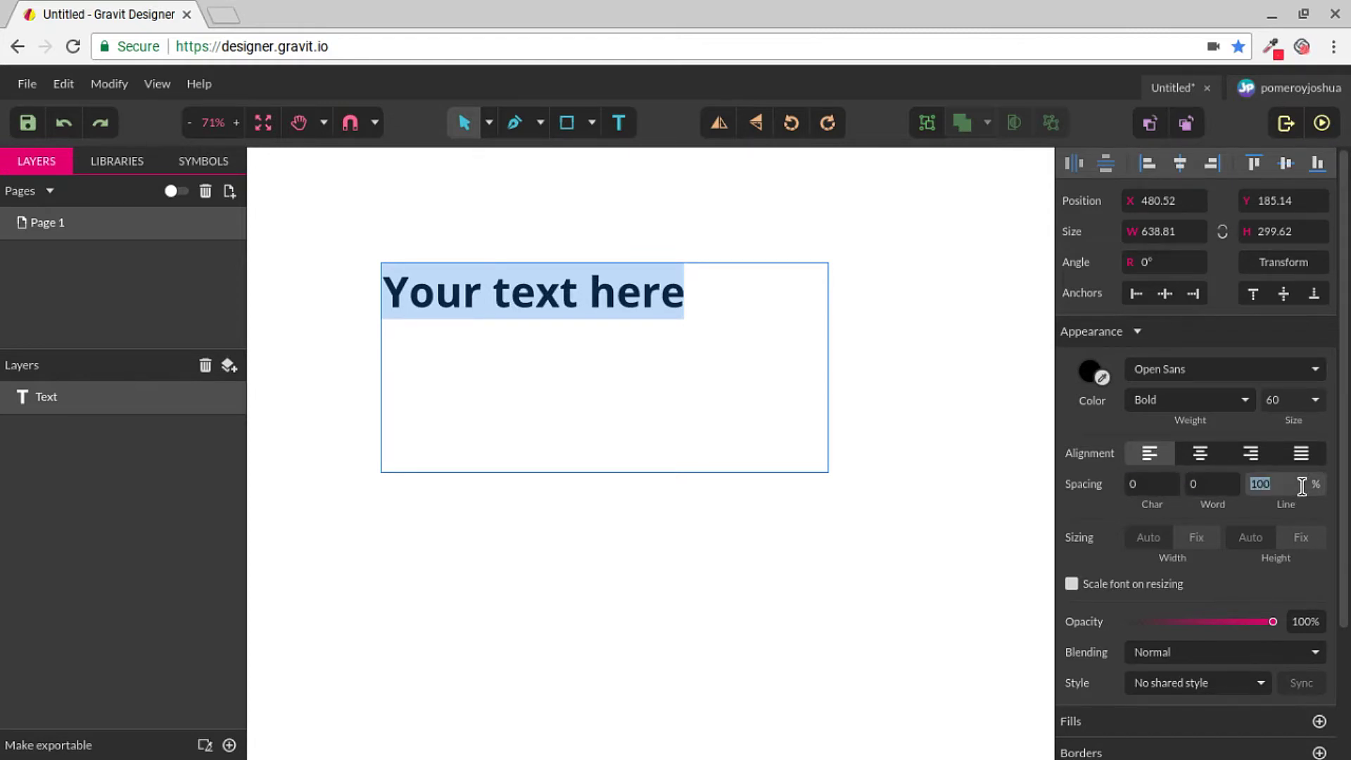
# Step: Copy "Your text here" and paste it three times after the existing text, with a space before the first copy
pyautogui.click(640, 296)
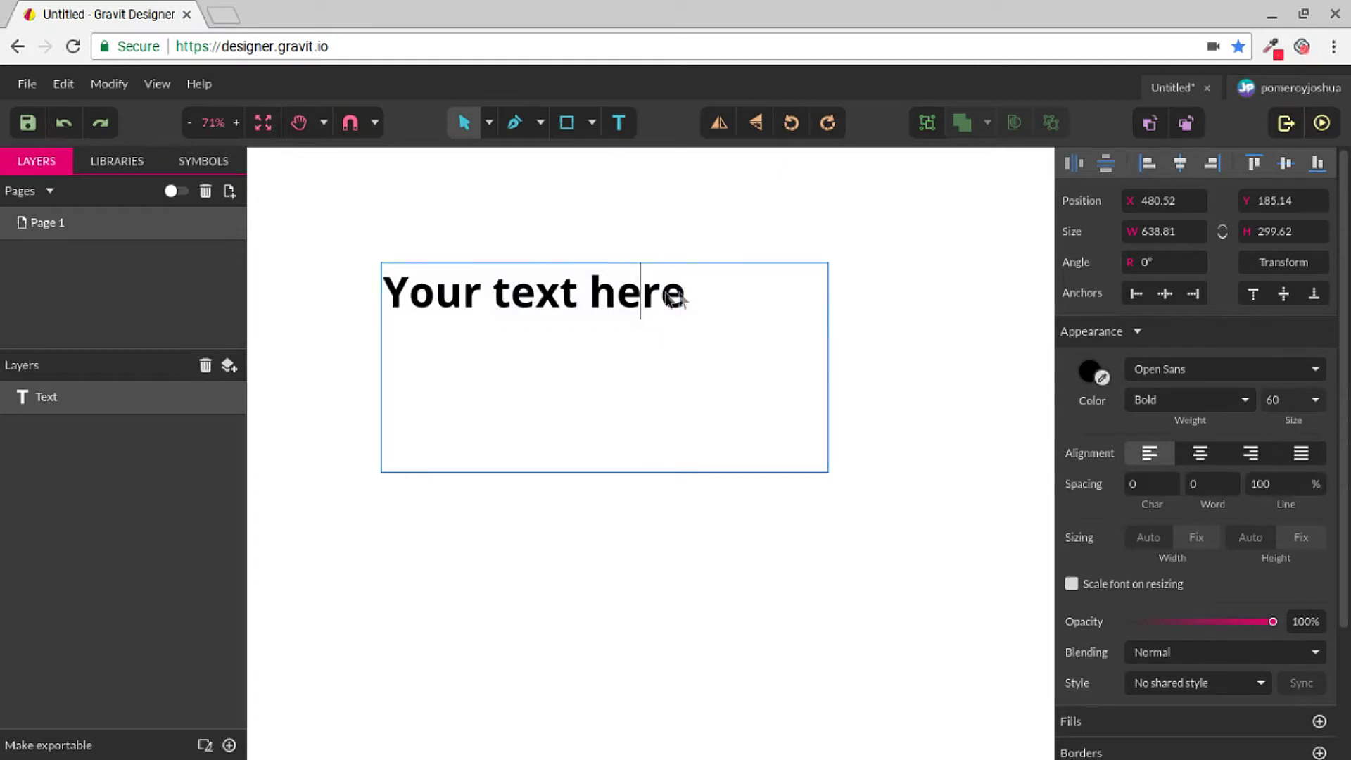
pyautogui.click(708, 284)
pyautogui.hotkey('ctrl', 'a')
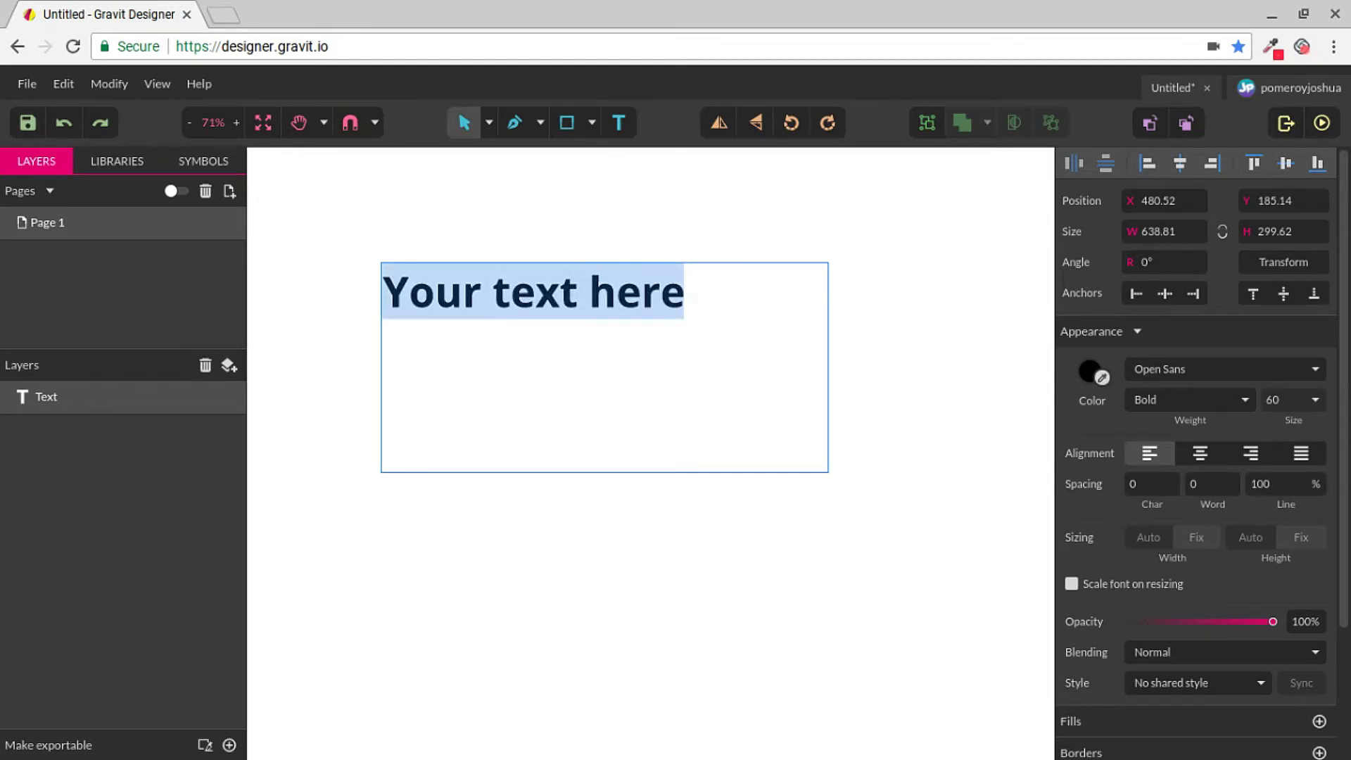
pyautogui.hotkey('ctrl', 'c')
pyautogui.press('Right')
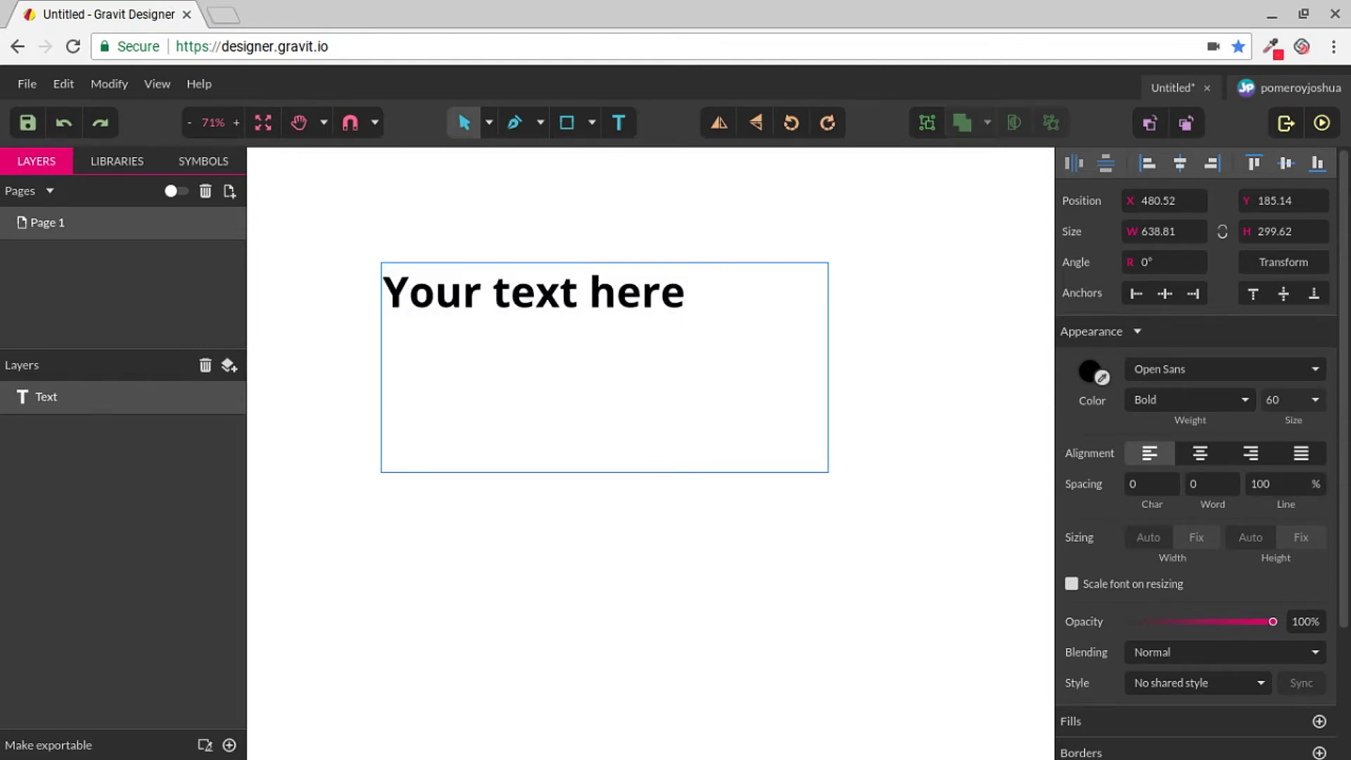
pyautogui.hotkey('ctrl', 'v')
pyautogui.hotkey('ctrl', 'v')
pyautogui.hotkey('ctrl', 'v')
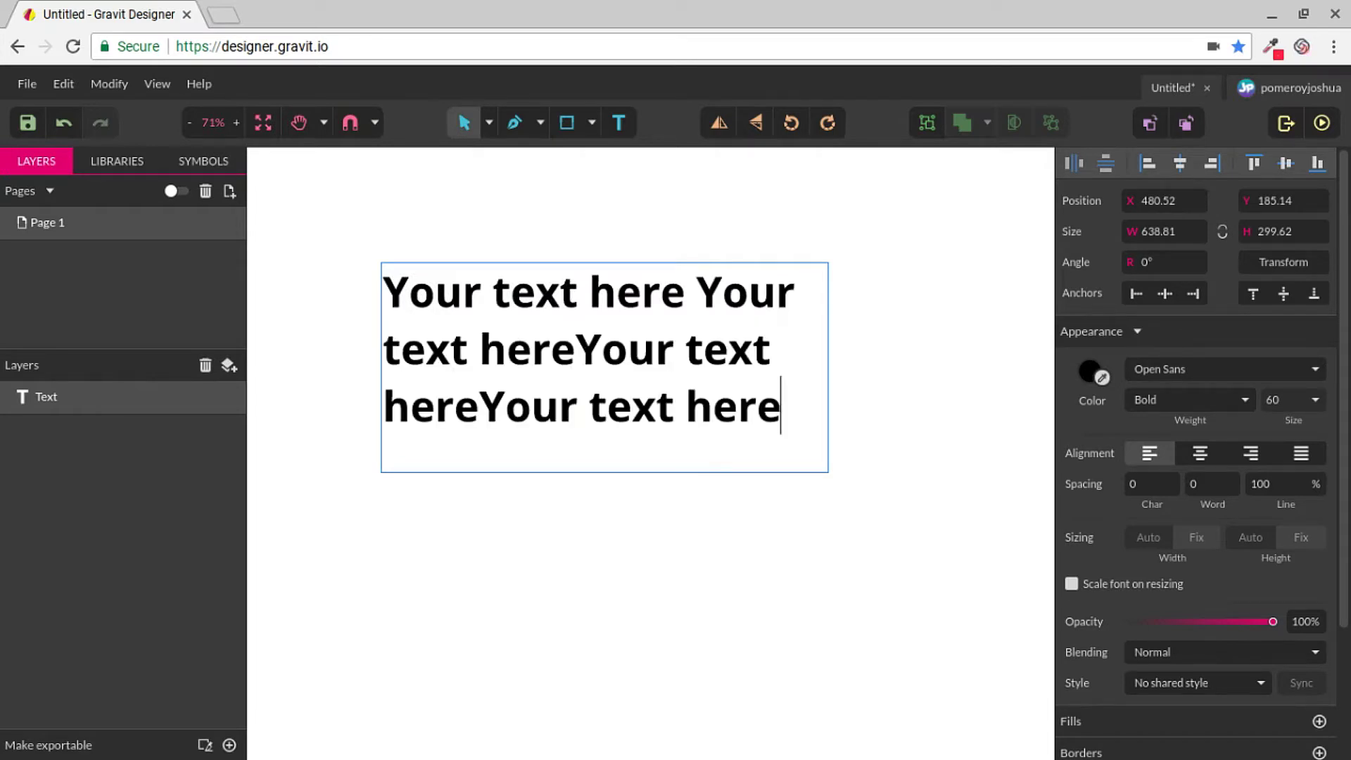
# Step: Set the character spacing of all the text in the box to -6
pyautogui.click(663, 317)
pyautogui.doubleClick(663, 315)
pyautogui.hotkey('ctrl', 'a')
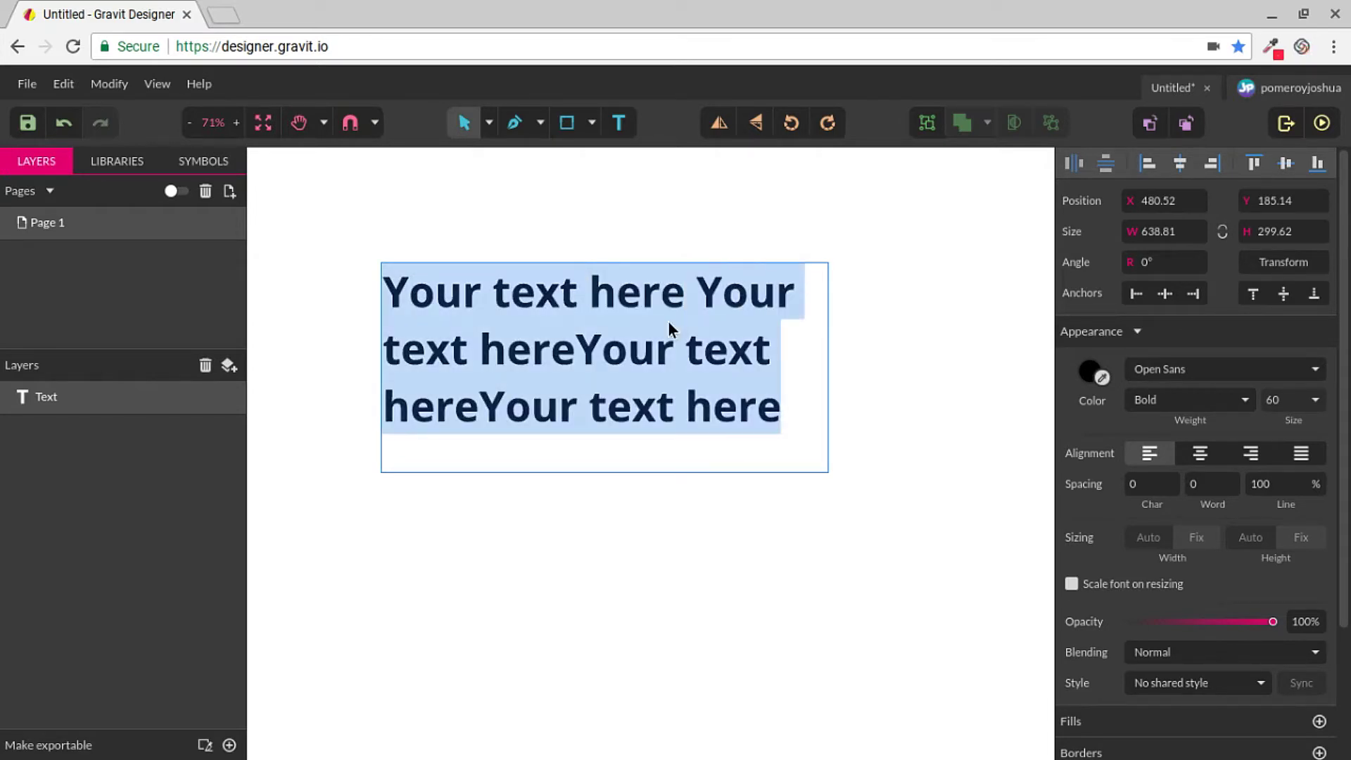
pyautogui.click(1158, 489)
pyautogui.press('Down')
pyautogui.press('Down')
pyautogui.press('Down')
pyautogui.press('Down')
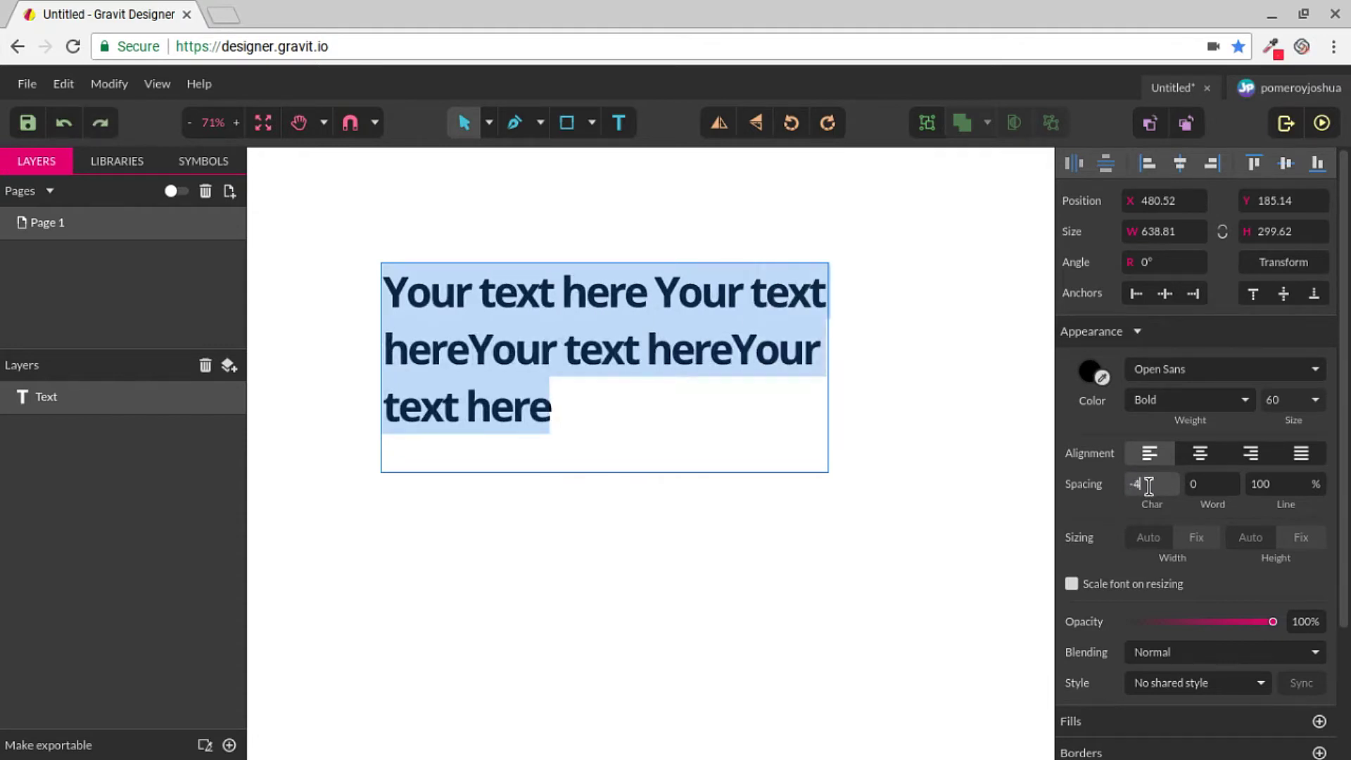
pyautogui.press('Down')
pyautogui.press('Down')
pyautogui.press('Down')
pyautogui.press('Down')
pyautogui.press('Down')
pyautogui.press('Down')
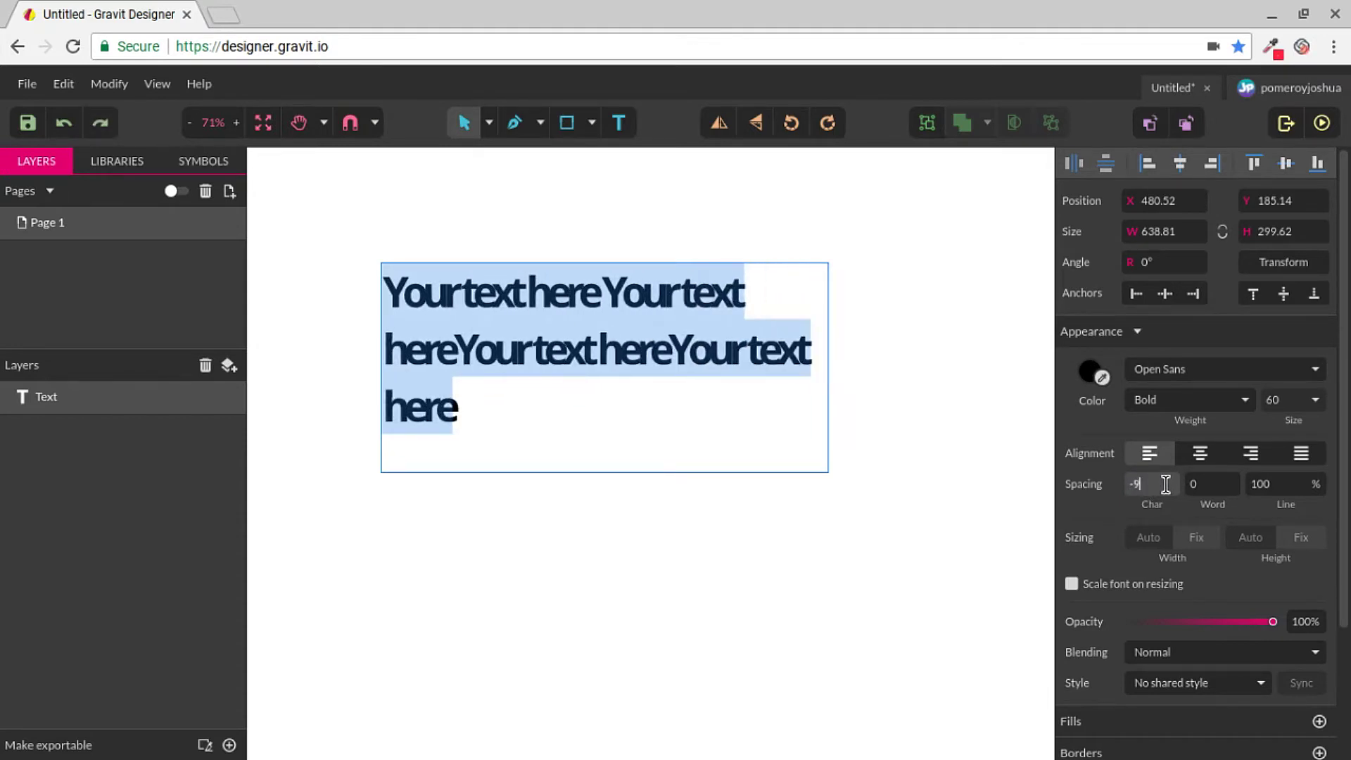
pyautogui.press('Down')
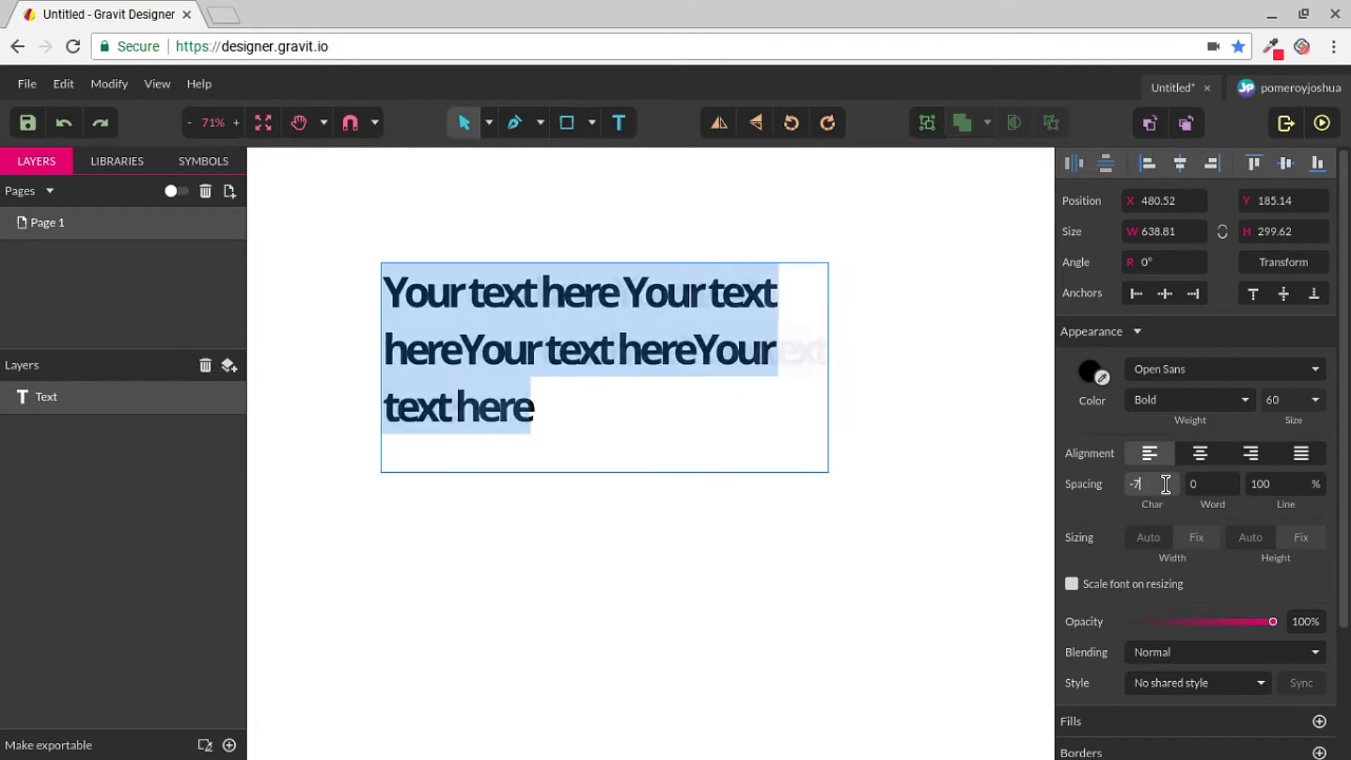
pyautogui.press('Down')
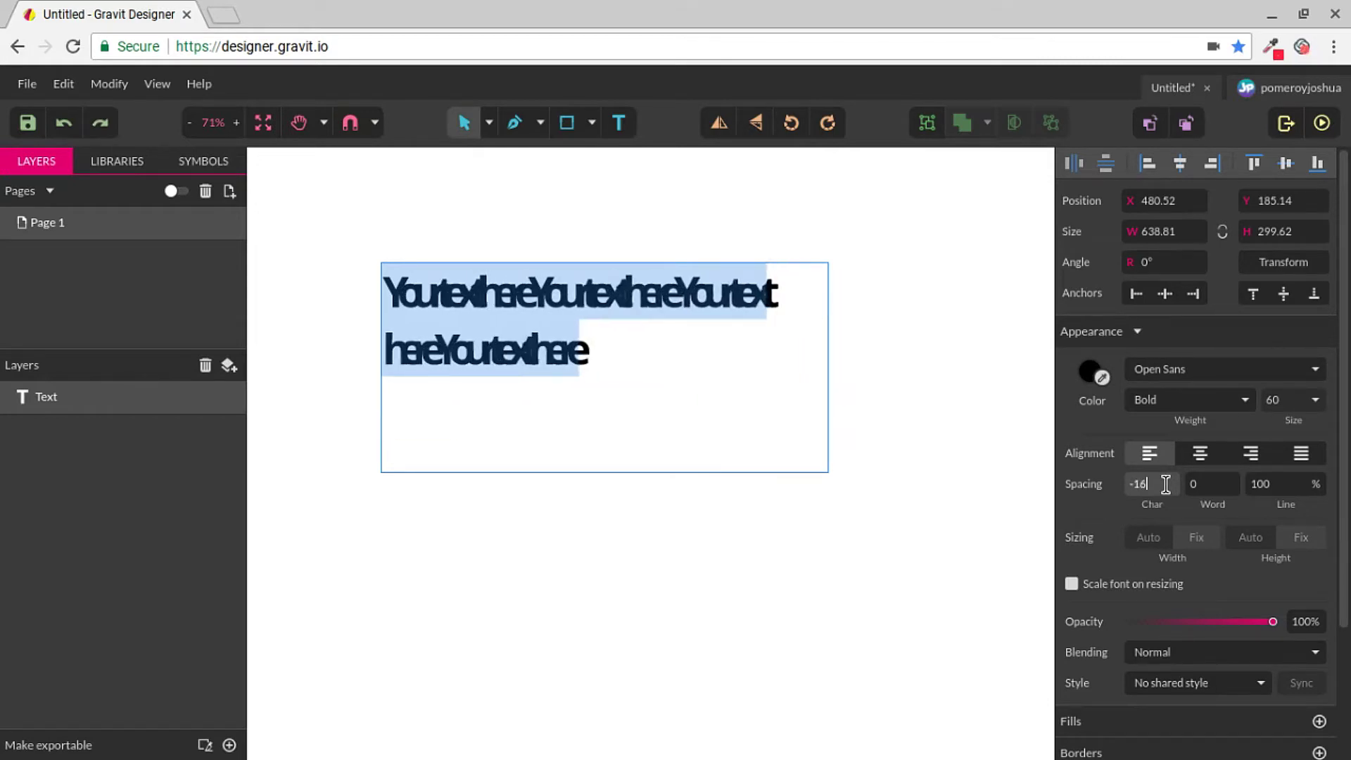
pyautogui.press('Up')
pyautogui.press('Up')
pyautogui.press('Up')
pyautogui.press('Up')
pyautogui.press('Up')
pyautogui.press('Up')
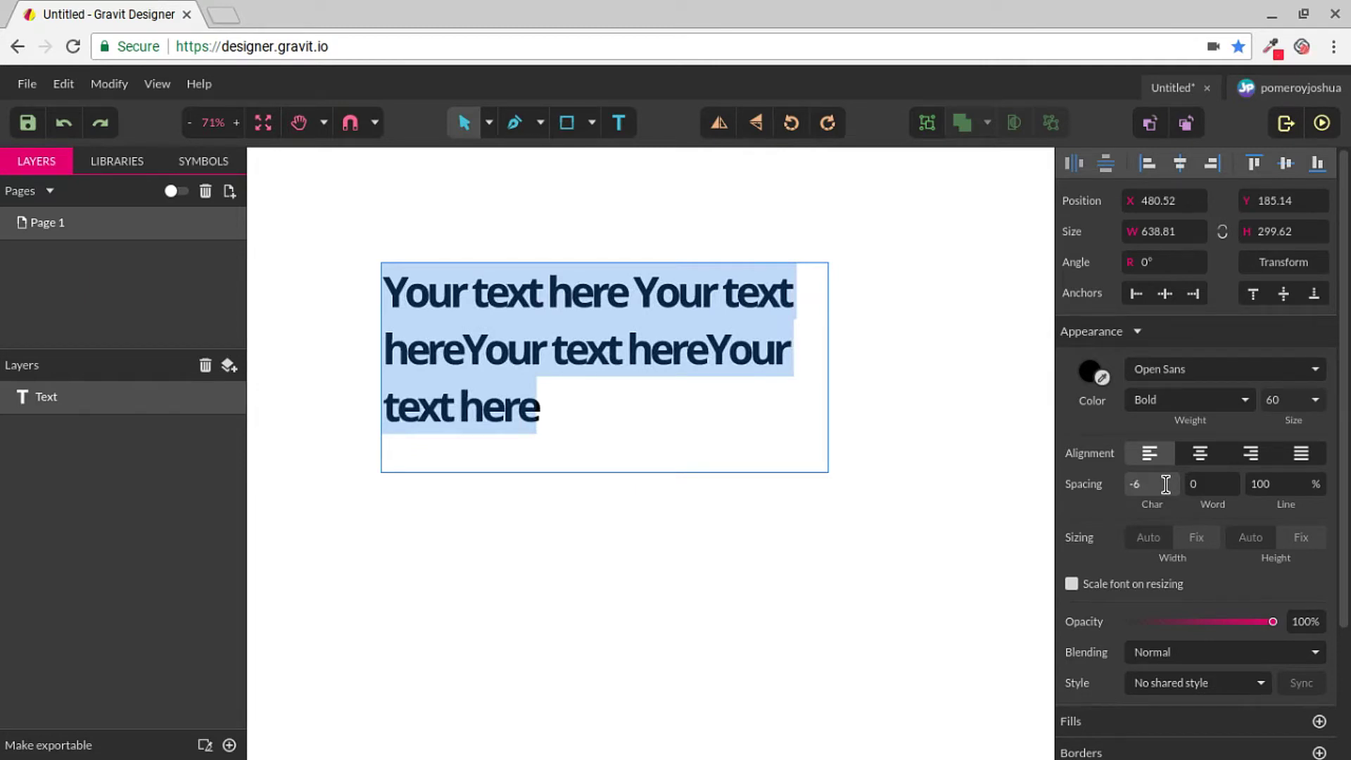
# Step: Try tighter character spacing such as -8 on the text, then return it to -6
pyautogui.press('Down')
pyautogui.press('Down')
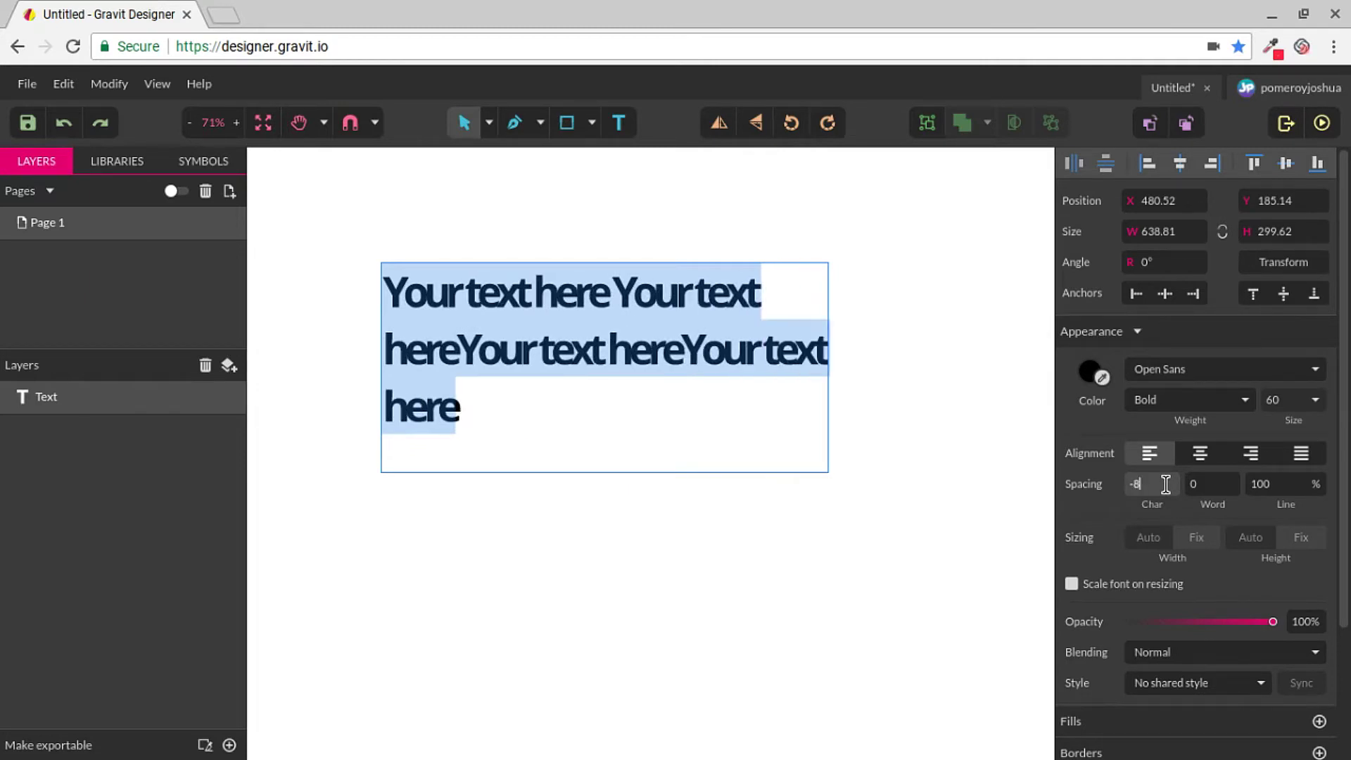
pyautogui.press('Down')
pyautogui.press('Down')
pyautogui.press('Down')
pyautogui.press('Up')
pyautogui.press('Up')
pyautogui.press('Up')
pyautogui.press('Up')
pyautogui.press('Up')
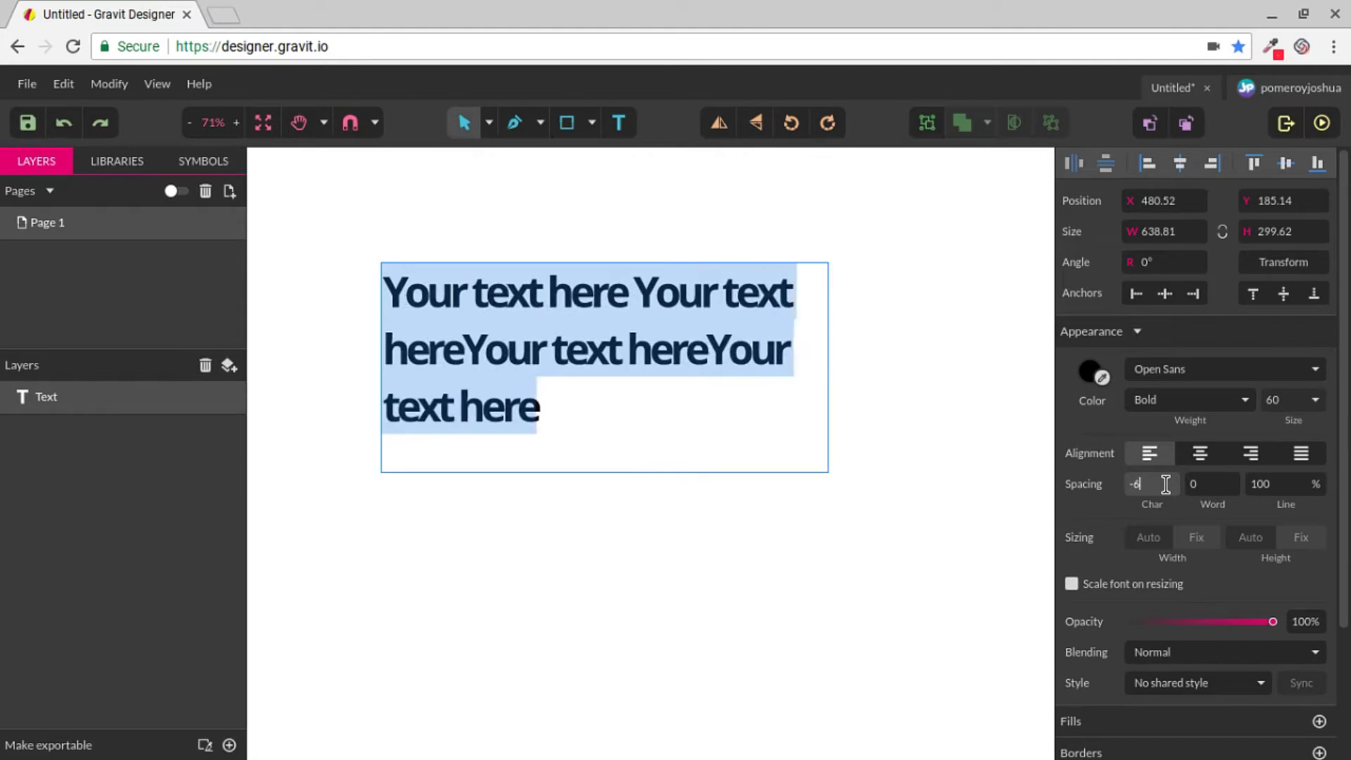
pyautogui.press('Down')
pyautogui.press('Down')
pyautogui.press('Up')
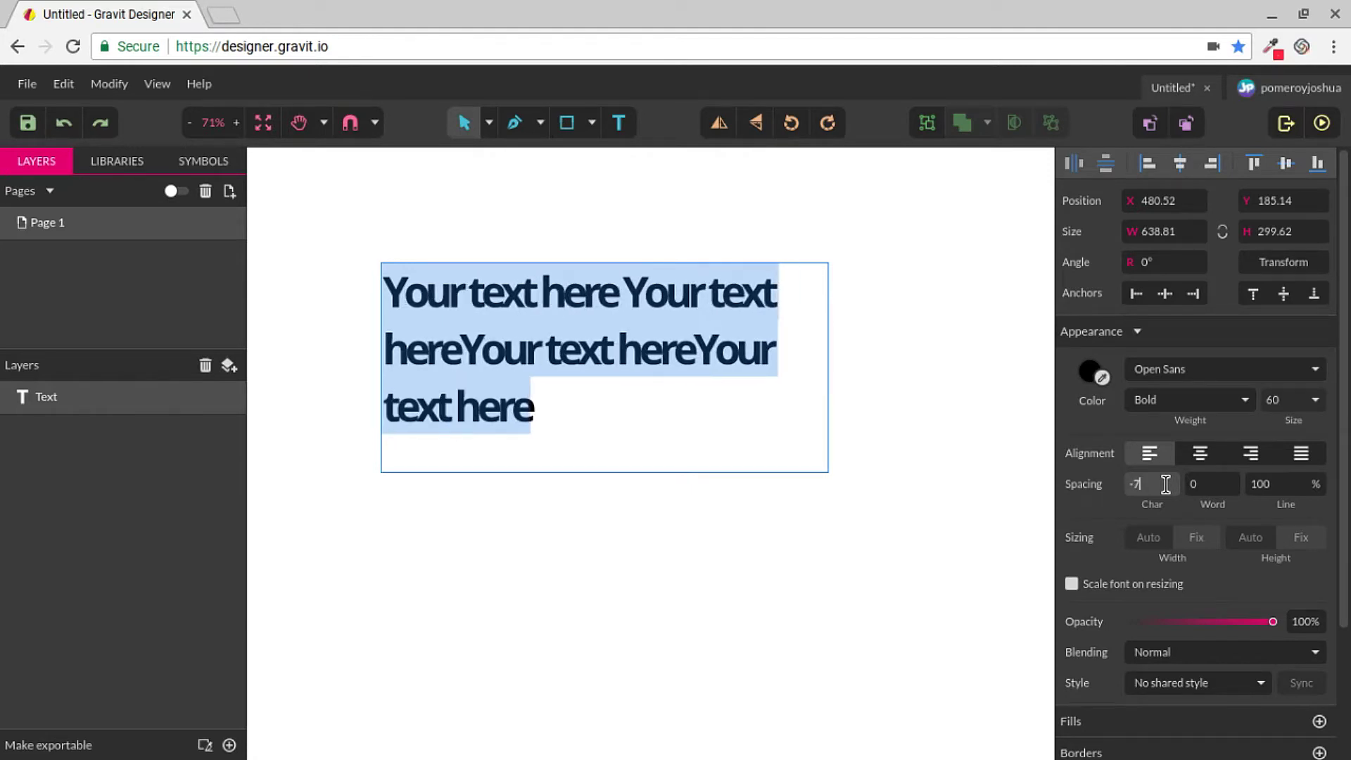
pyautogui.press('Up')
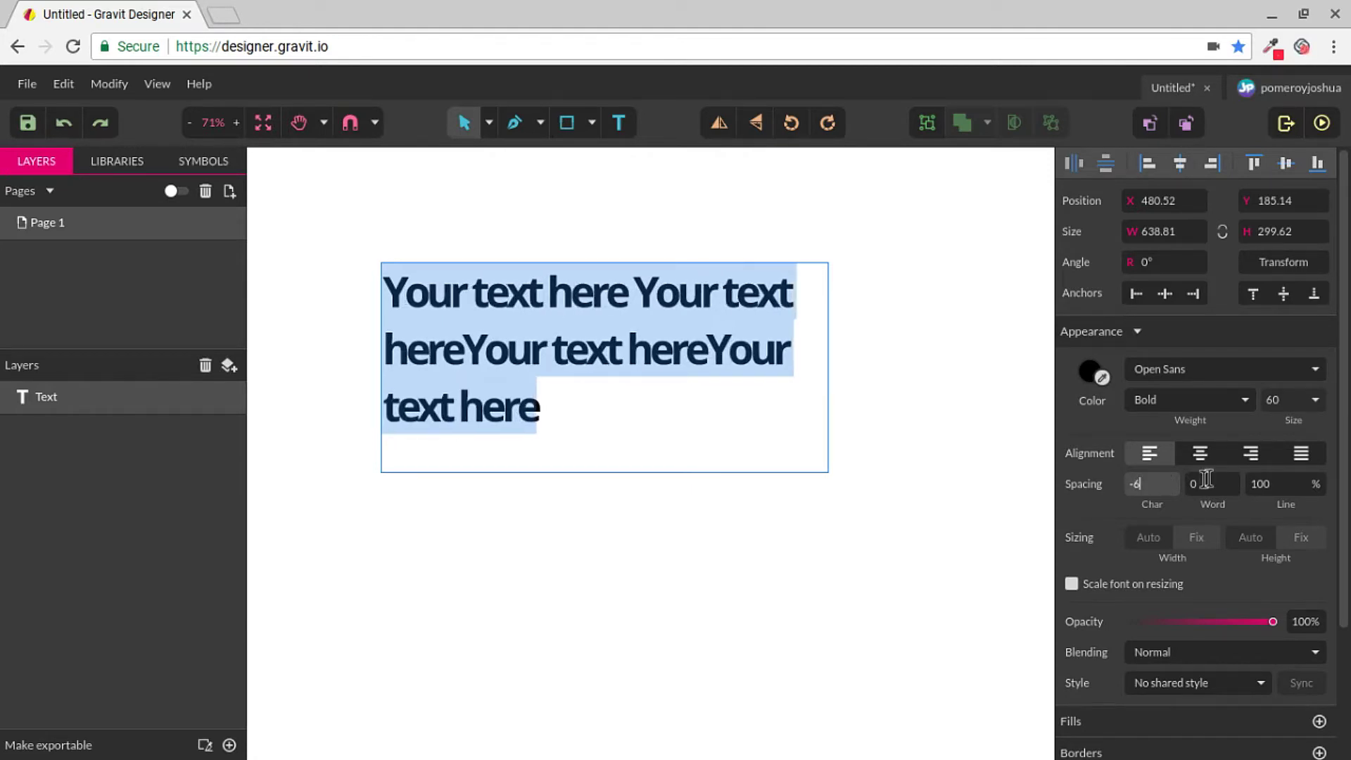
# Step: Try a word spacing of 10 on the selected text, then reduce it to -6
pyautogui.click(1226, 484)
pyautogui.write('1')
pyautogui.press('Up')
pyautogui.press('Up')
pyautogui.press('Up')
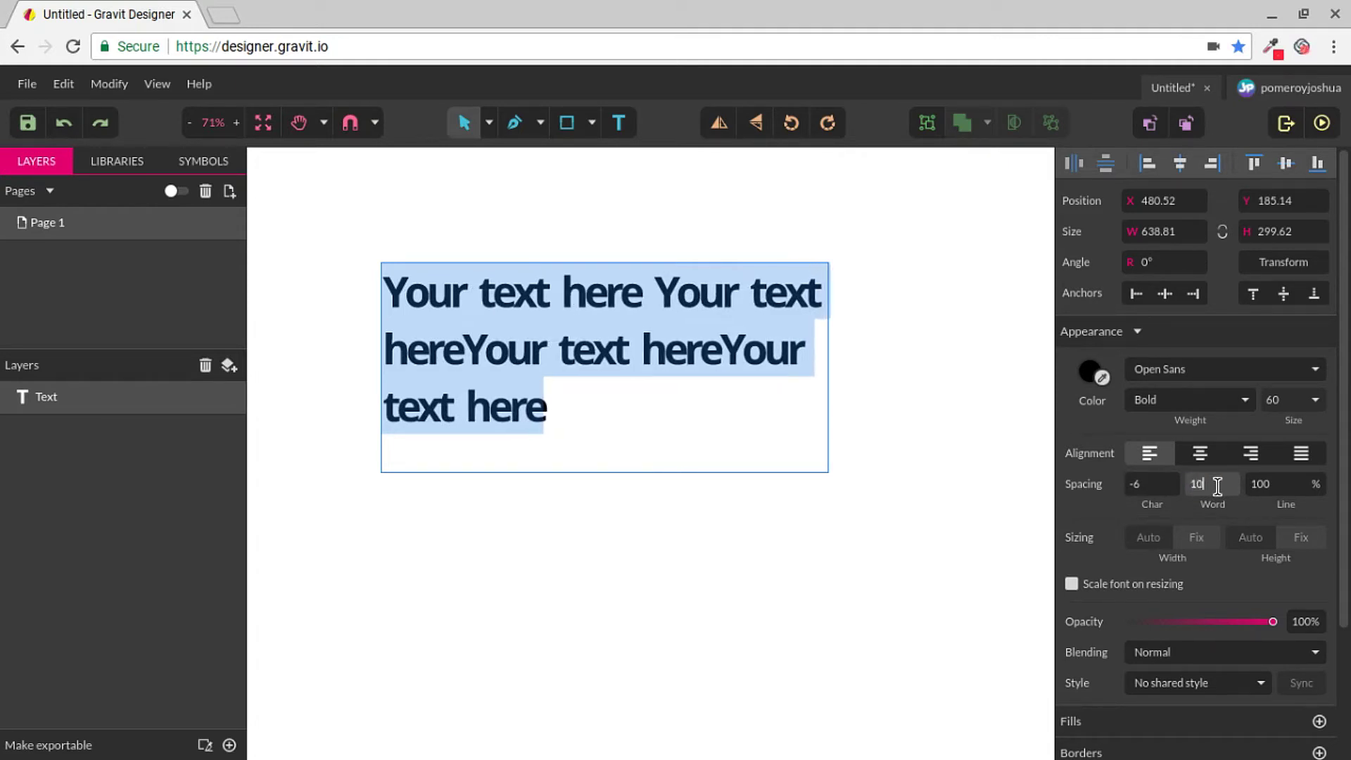
pyautogui.press('Down')
pyautogui.press('Down')
pyautogui.press('Down')
pyautogui.press('Down')
pyautogui.press('Down')
pyautogui.press('Down')
pyautogui.press('Down')
pyautogui.press('Down')
pyautogui.press('Down')
pyautogui.press('Down')
pyautogui.press('Down')
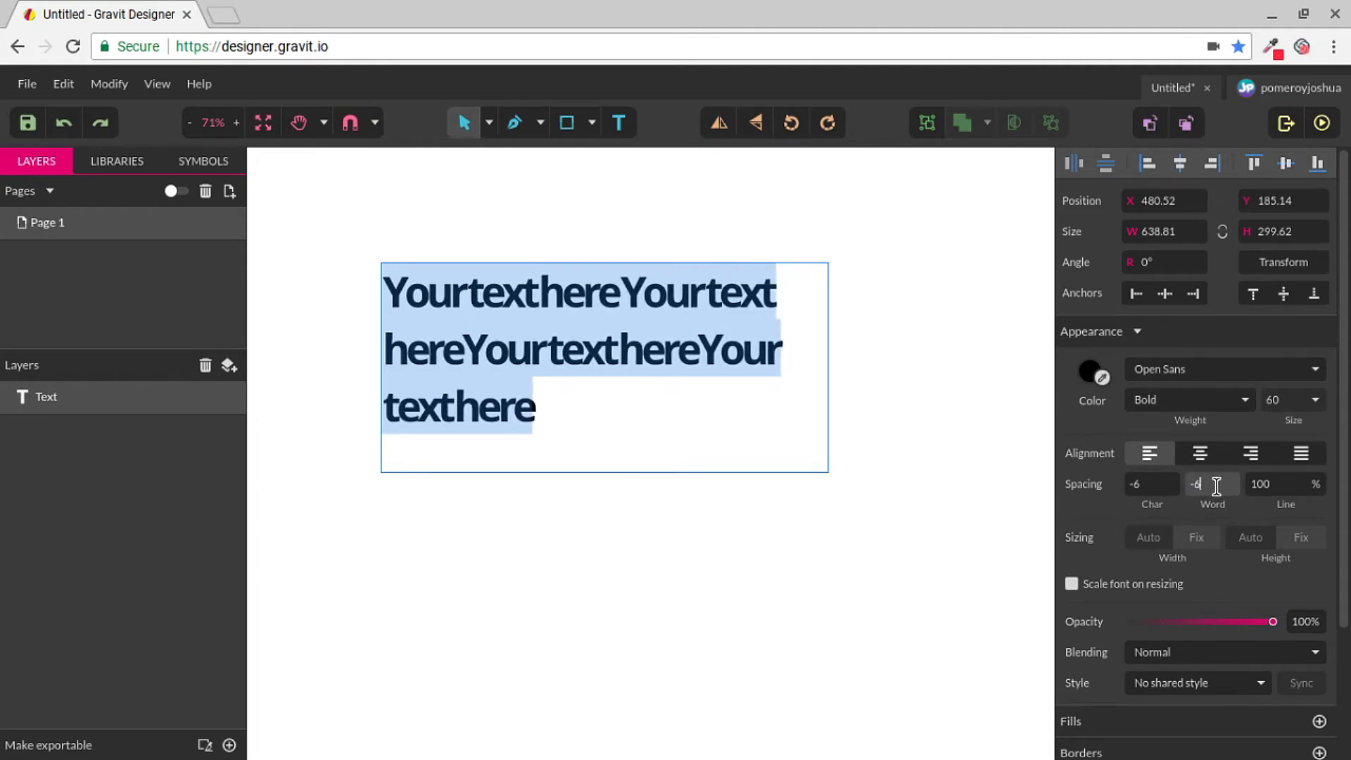
# Step: Set the word spacing of the selected text to 6, trying values such as 3, 9 and 8 along the way
pyautogui.press('Up')
pyautogui.press('Up')
pyautogui.press('Up')
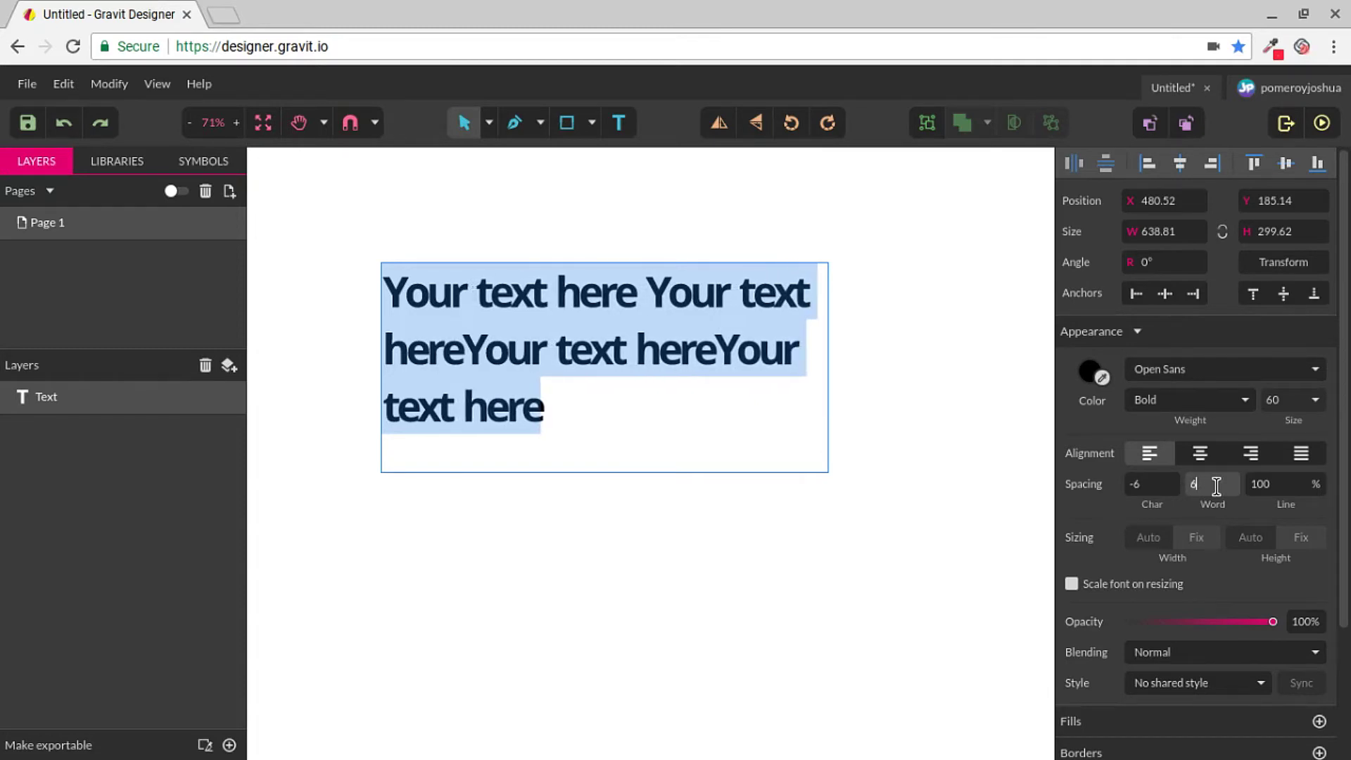
pyautogui.press('Down')
pyautogui.press('Down')
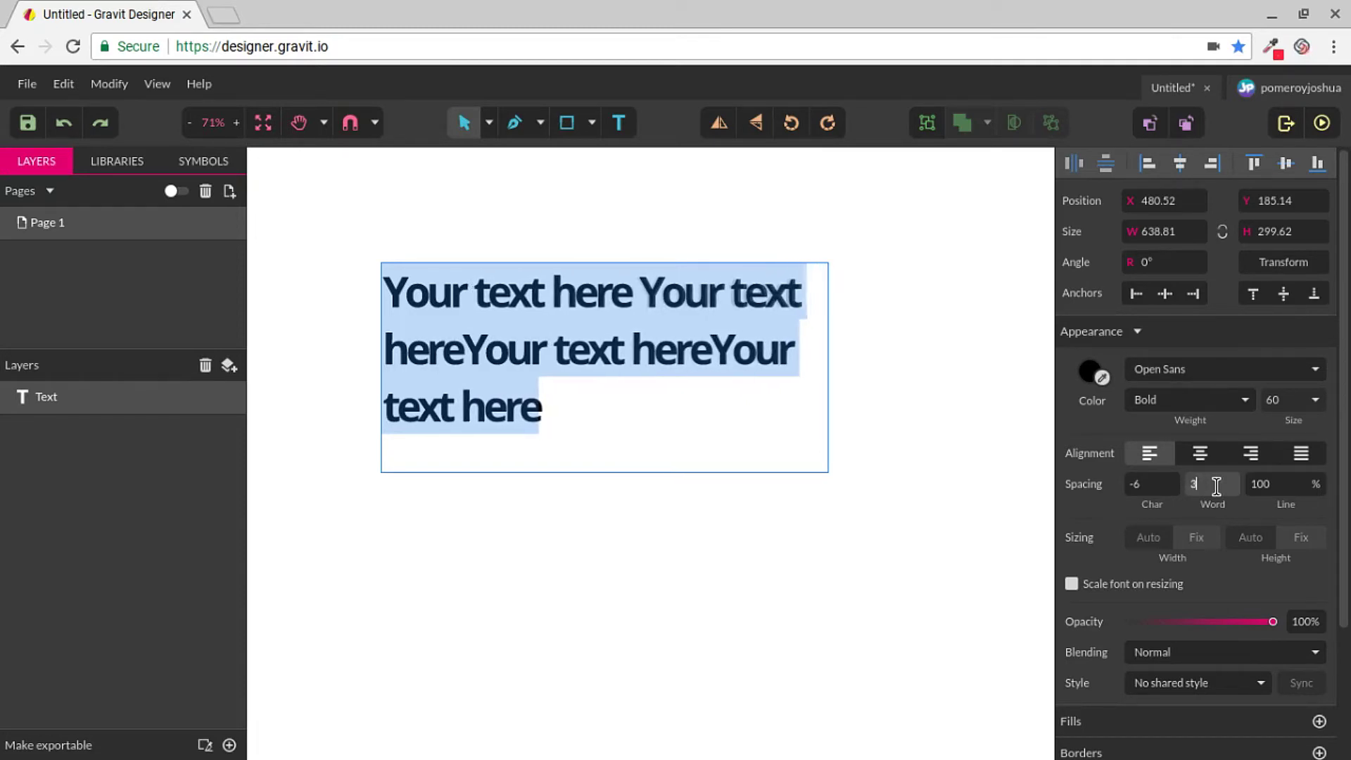
pyautogui.press('Down')
pyautogui.press('Down')
pyautogui.press('Down')
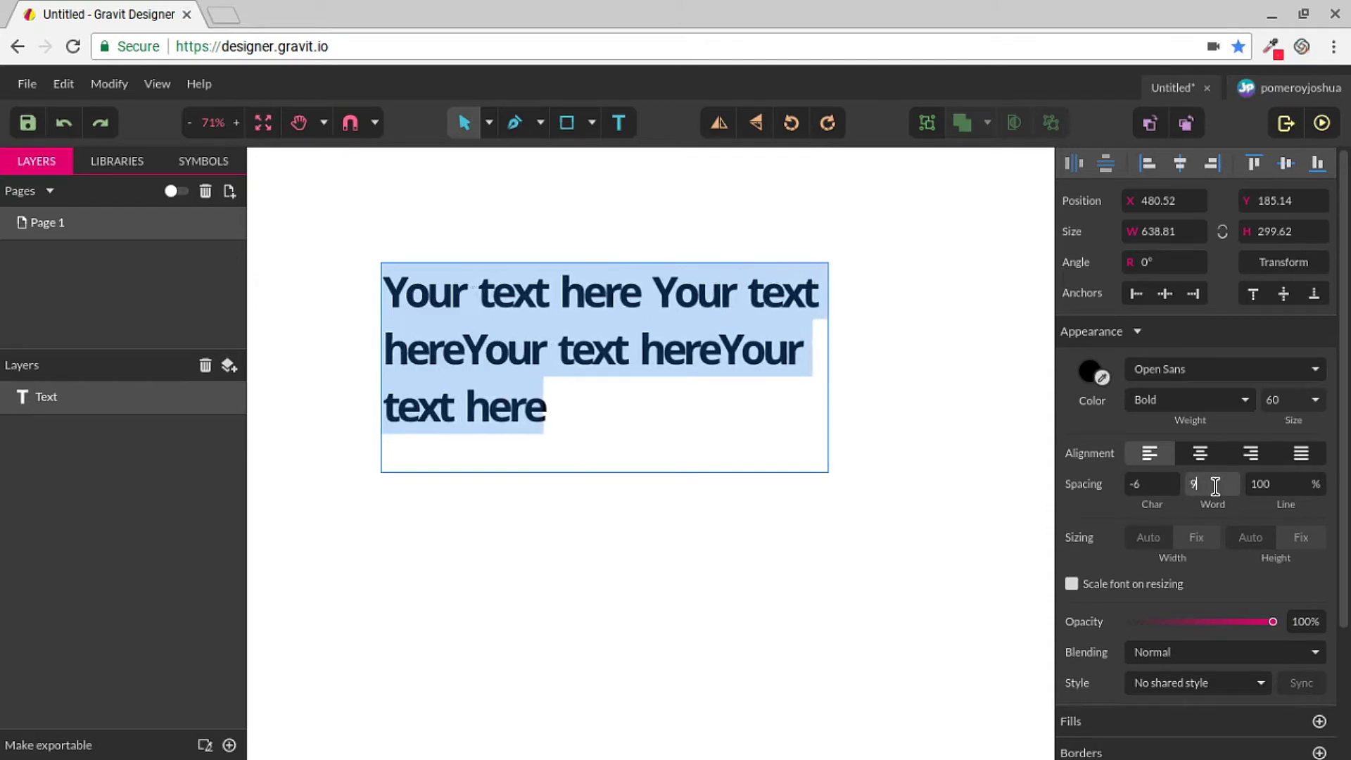
pyautogui.press('Down')
pyautogui.press('Down')
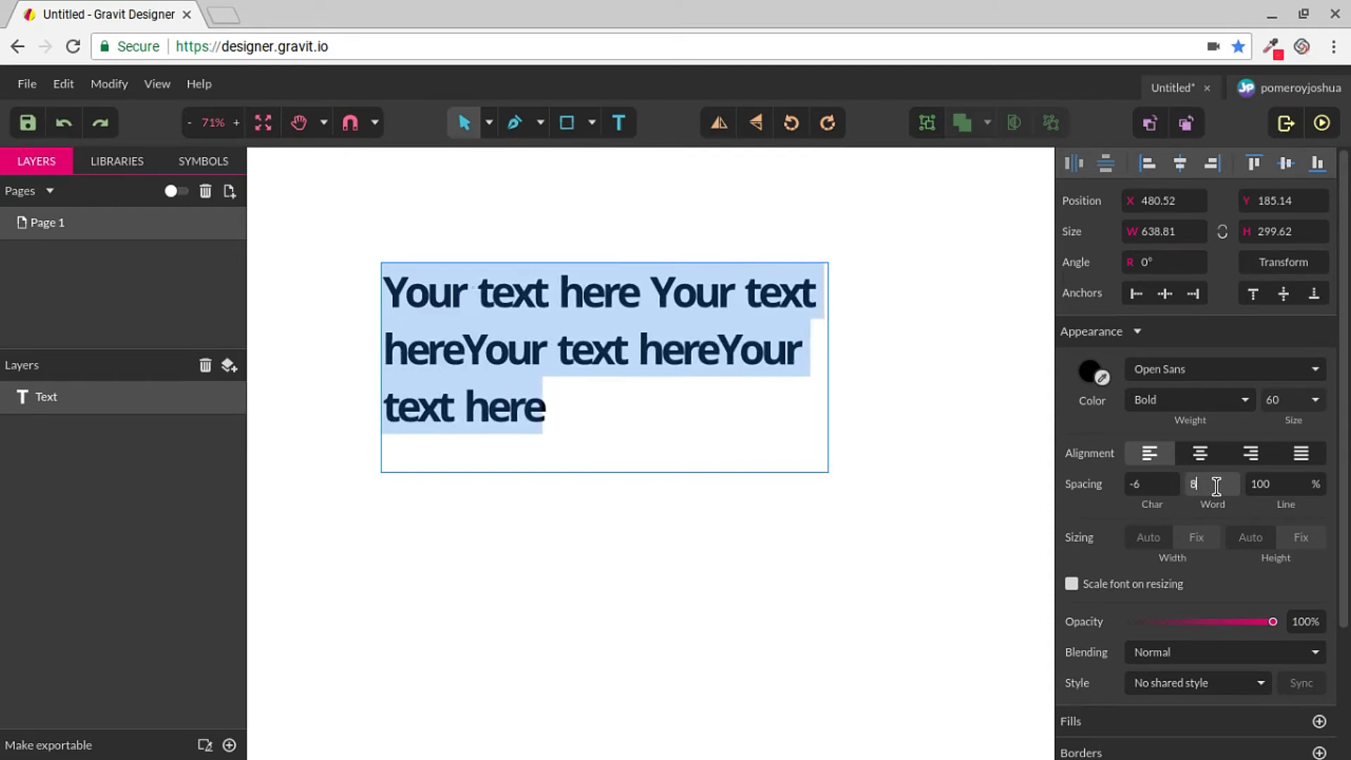
pyautogui.press('Up')
pyautogui.press('Up')
# Step: Try tighter line spacing on the selected text, from 64% down to 38%
pyautogui.click(1288, 485)
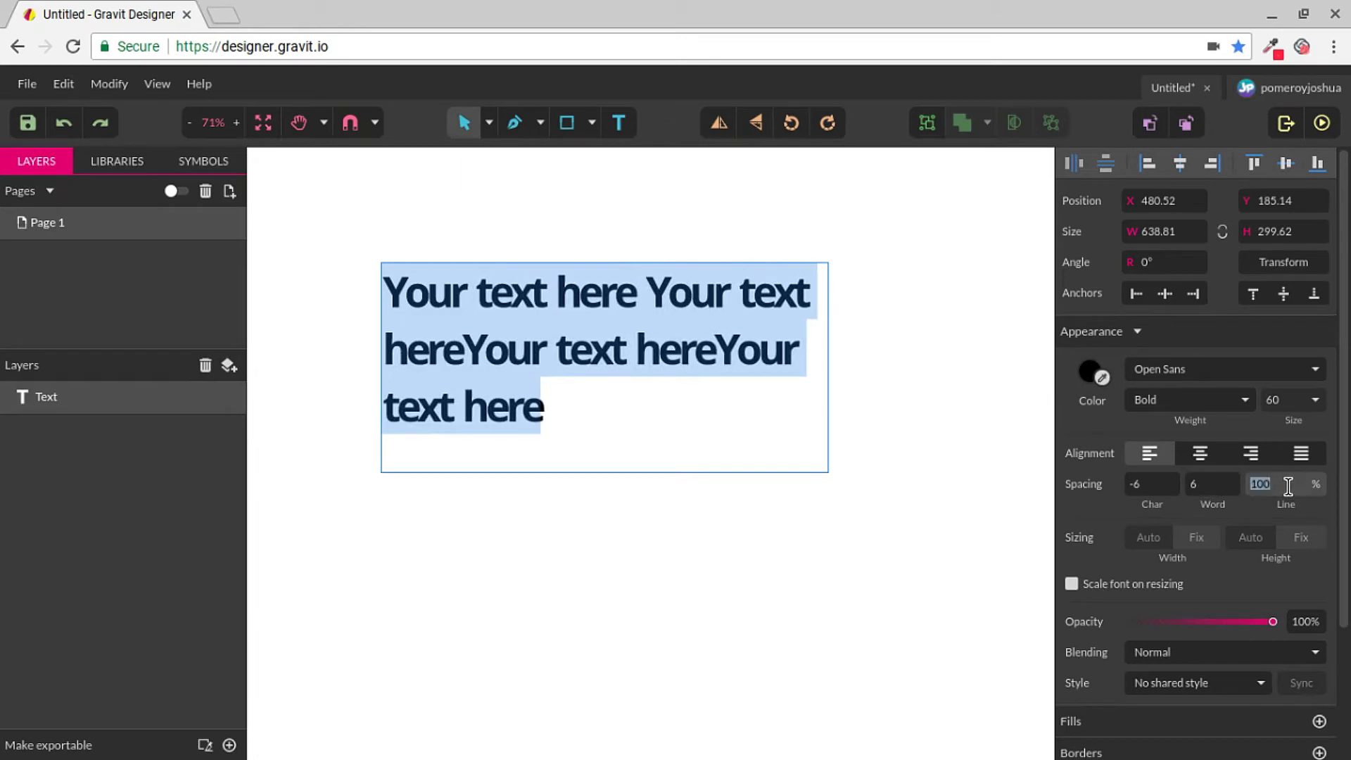
pyautogui.press('Down')
pyautogui.press('Down')
pyautogui.press('Down')
pyautogui.press('Down')
pyautogui.press('Down')
pyautogui.press('Down')
pyautogui.press('Down')
pyautogui.press('Down')
pyautogui.press('Down')
pyautogui.press('Down')
pyautogui.press('Down')
pyautogui.press('Down')
pyautogui.press('Down')
pyautogui.press('Down')
pyautogui.press('Down')
pyautogui.press('Down')
pyautogui.press('Down')
pyautogui.press('Down')
pyautogui.press('Down')
pyautogui.press('Down')
pyautogui.press('Down')
pyautogui.press('Down')
pyautogui.press('Down')
pyautogui.press('Down')
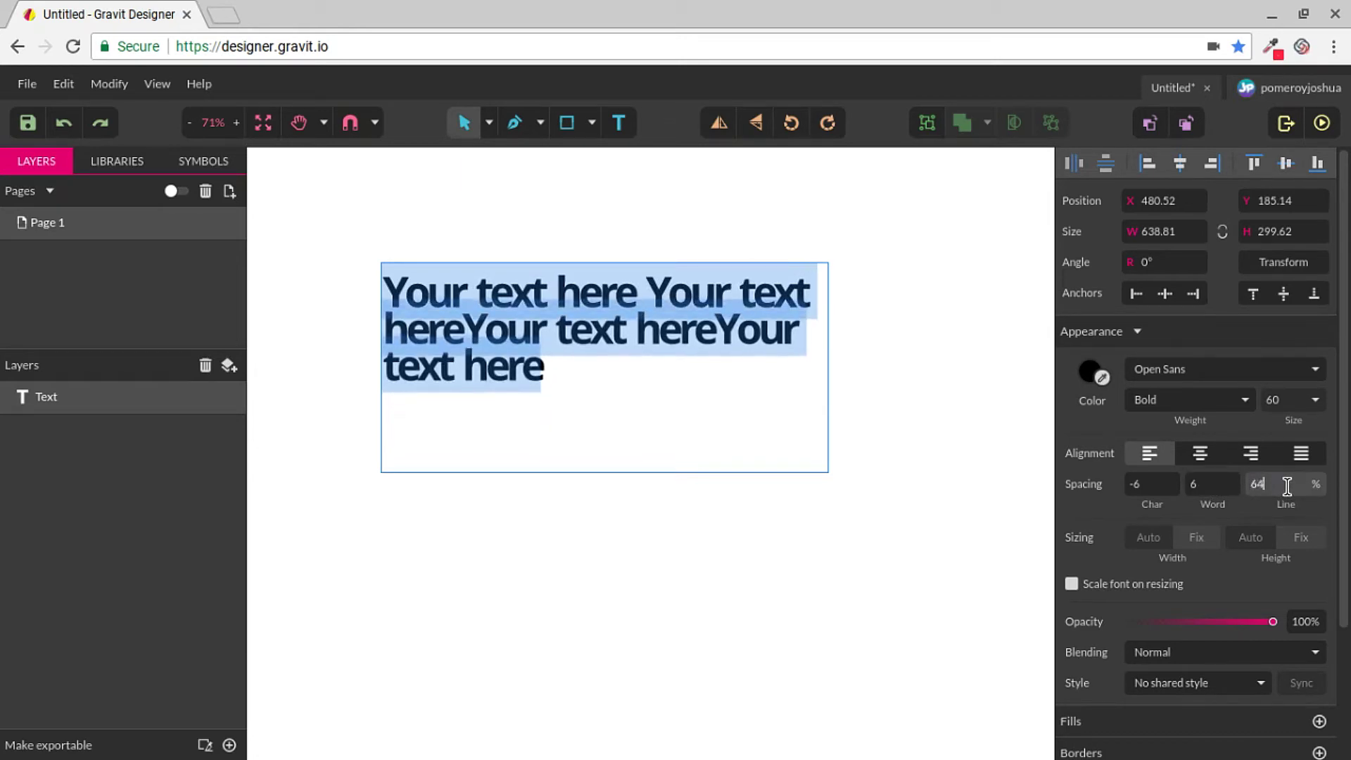
pyautogui.press('Up')
pyautogui.press('Up')
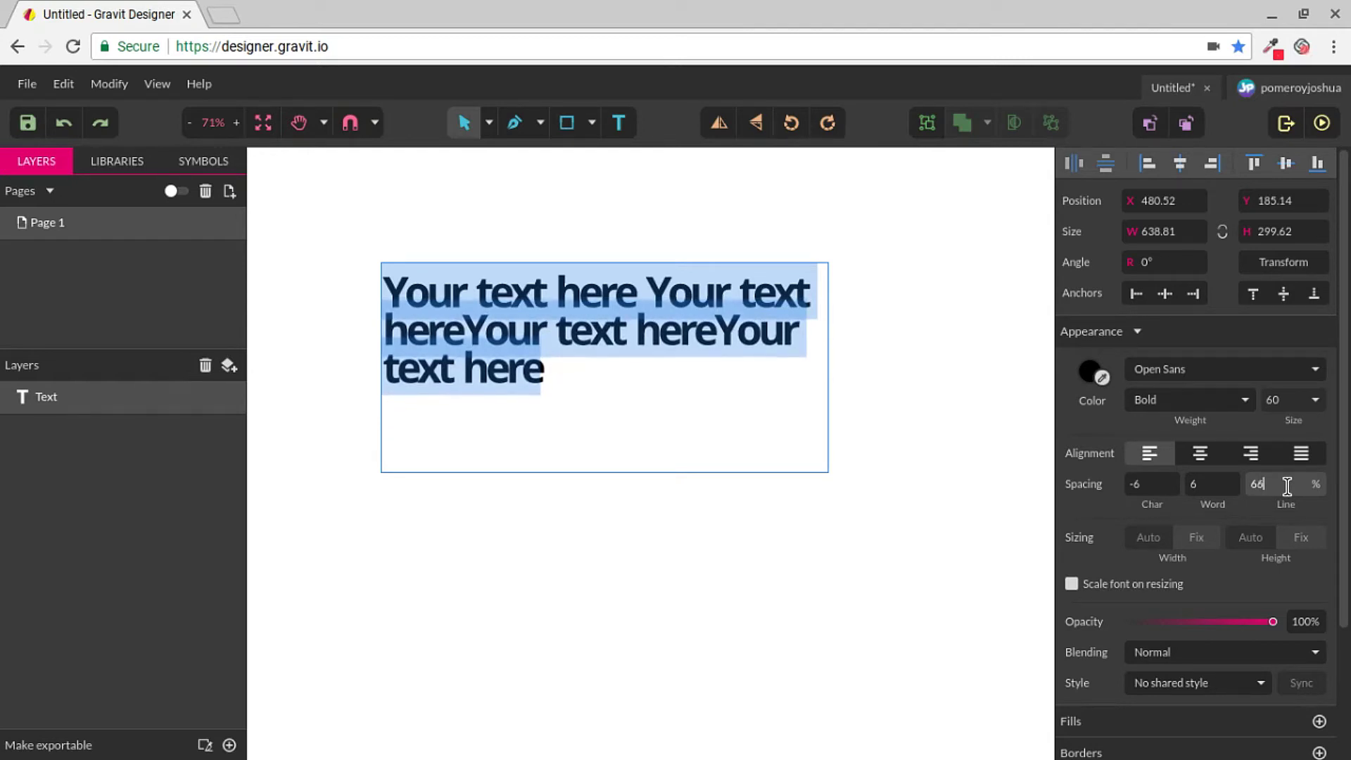
pyautogui.press('Down')
pyautogui.press('Down')
pyautogui.press('Down')
pyautogui.press('Down')
pyautogui.press('Down')
pyautogui.press('Down')
pyautogui.press('Down')
pyautogui.press('Down')
pyautogui.press('Down')
pyautogui.press('Down')
pyautogui.press('Down')
pyautogui.press('Down')
pyautogui.press('Down')
pyautogui.press('Down')
pyautogui.press('Down')
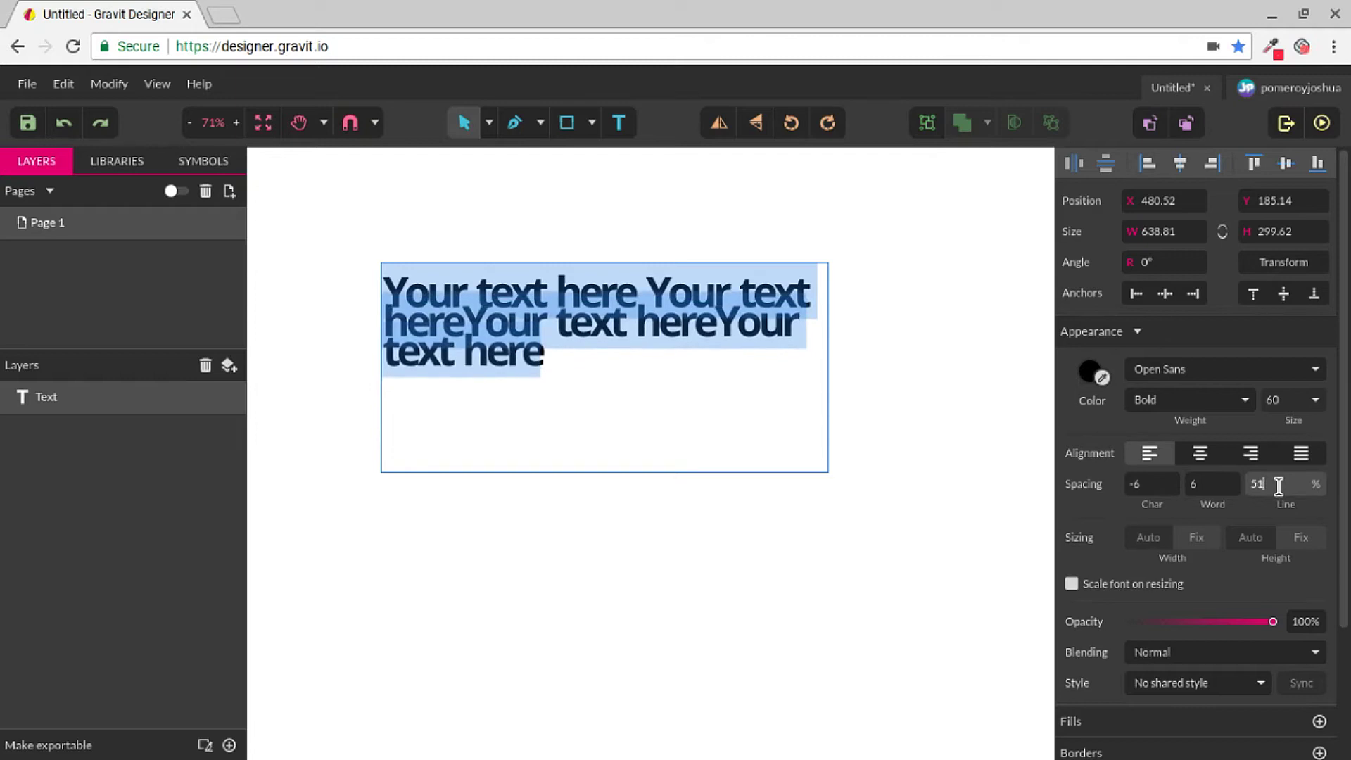
pyautogui.press('Down')
pyautogui.press('Down')
pyautogui.press('Down')
pyautogui.press('Down')
pyautogui.press('Down')
pyautogui.press('Down')
pyautogui.press('Down')
pyautogui.press('Down')
pyautogui.press('Down')
pyautogui.press('Down')
pyautogui.press('Down')
pyautogui.press('Down')
pyautogui.press('Down')
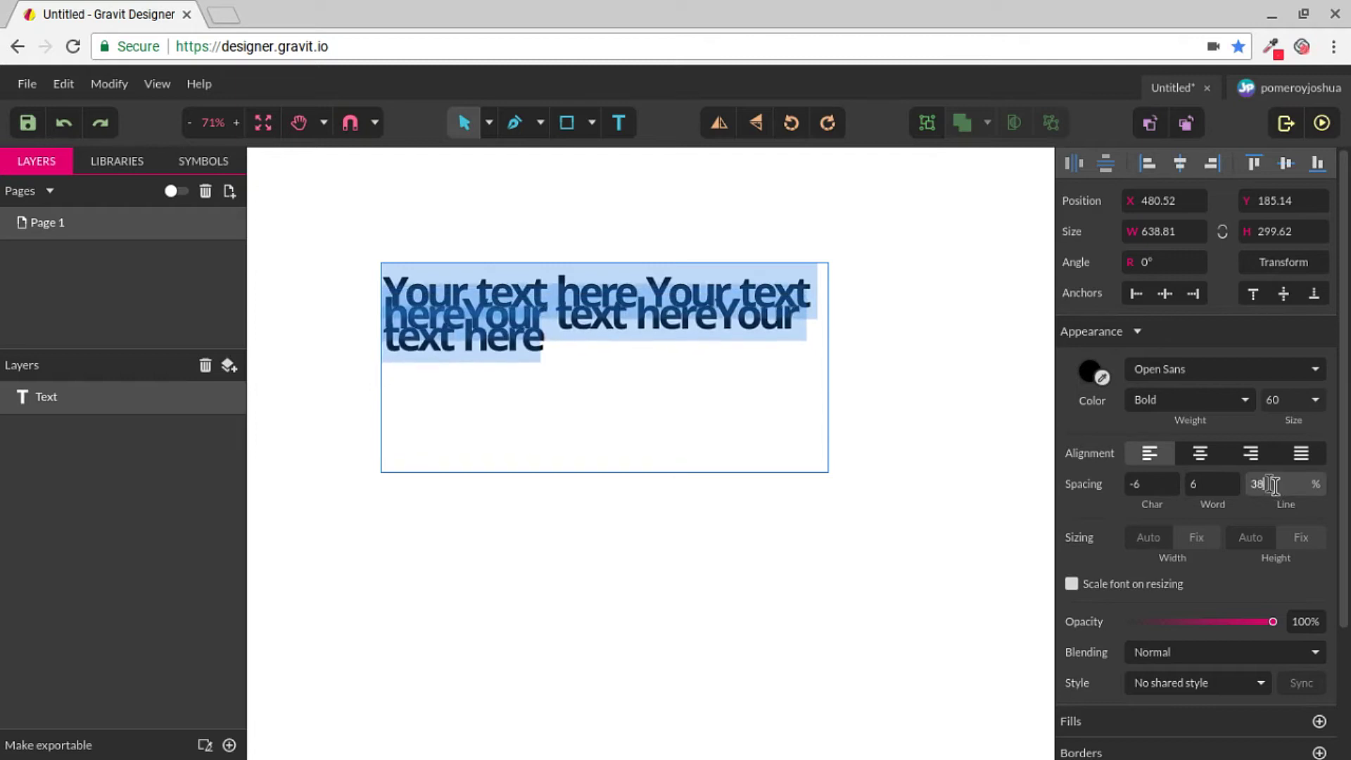
# Step: Raise the line spacing of the selected text to 65%
pyautogui.press('Up')
pyautogui.press('Up')
pyautogui.press('Up')
pyautogui.press('Up')
pyautogui.press('Up')
pyautogui.press('Up')
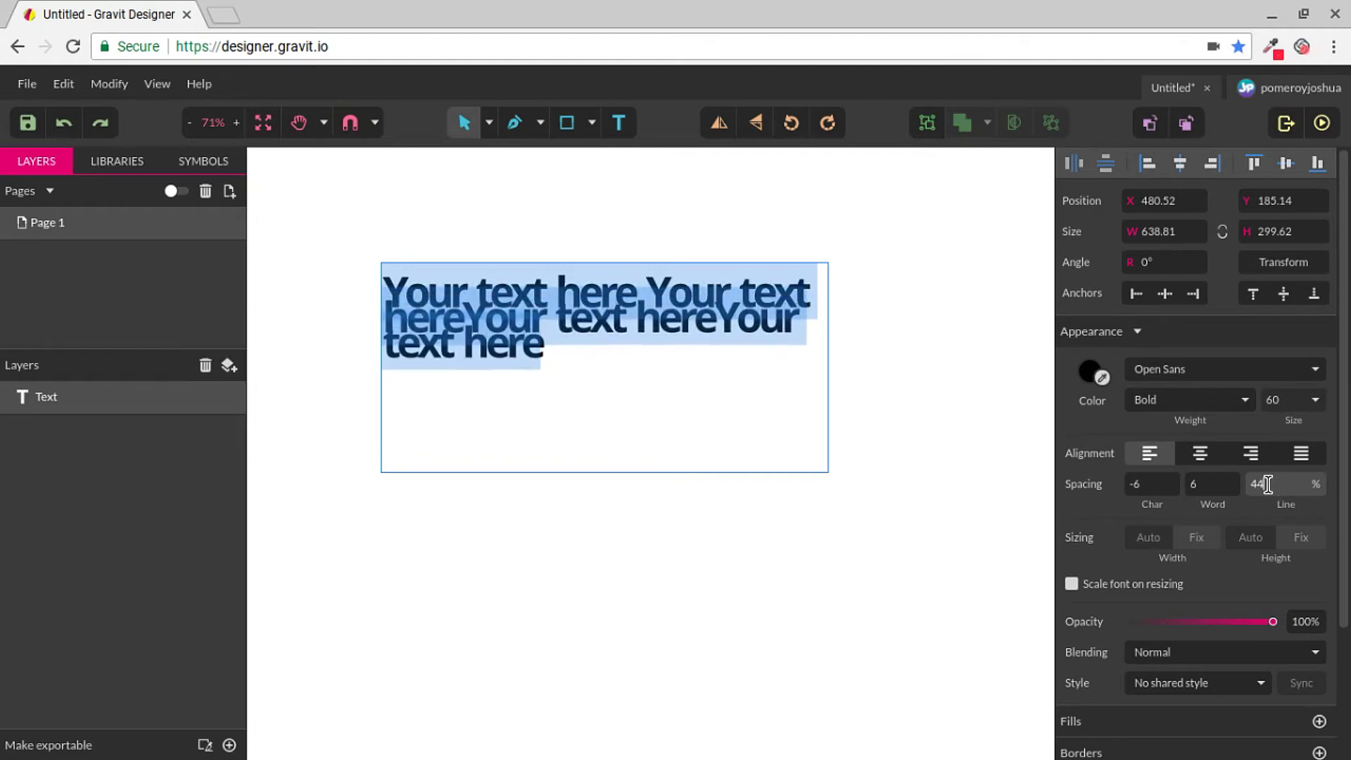
pyautogui.press('Up')
pyautogui.press('Up')
pyautogui.press('Up')
pyautogui.press('Up')
pyautogui.press('Up')
pyautogui.press('Up')
pyautogui.press('Up')
pyautogui.press('Up')
pyautogui.press('Up')
pyautogui.press('Up')
pyautogui.press('Up')
pyautogui.press('Up')
pyautogui.press('Up')
pyautogui.press('Up')
pyautogui.press('Up')
pyautogui.press('Up')
pyautogui.press('Up')
pyautogui.press('Up')
pyautogui.press('Up')
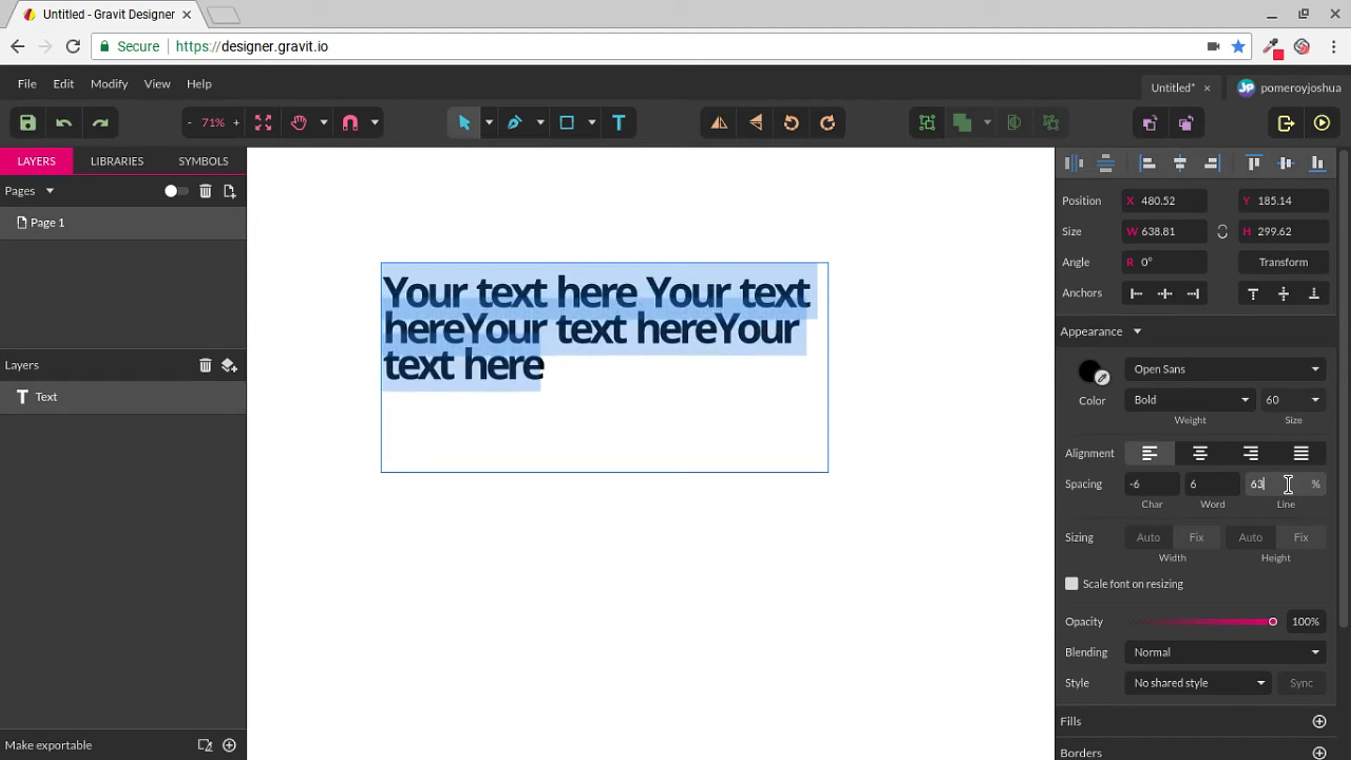
pyautogui.press('Up')
pyautogui.press('Up')
pyautogui.press('Up')
pyautogui.press('Down')
pyautogui.click(1222, 485)
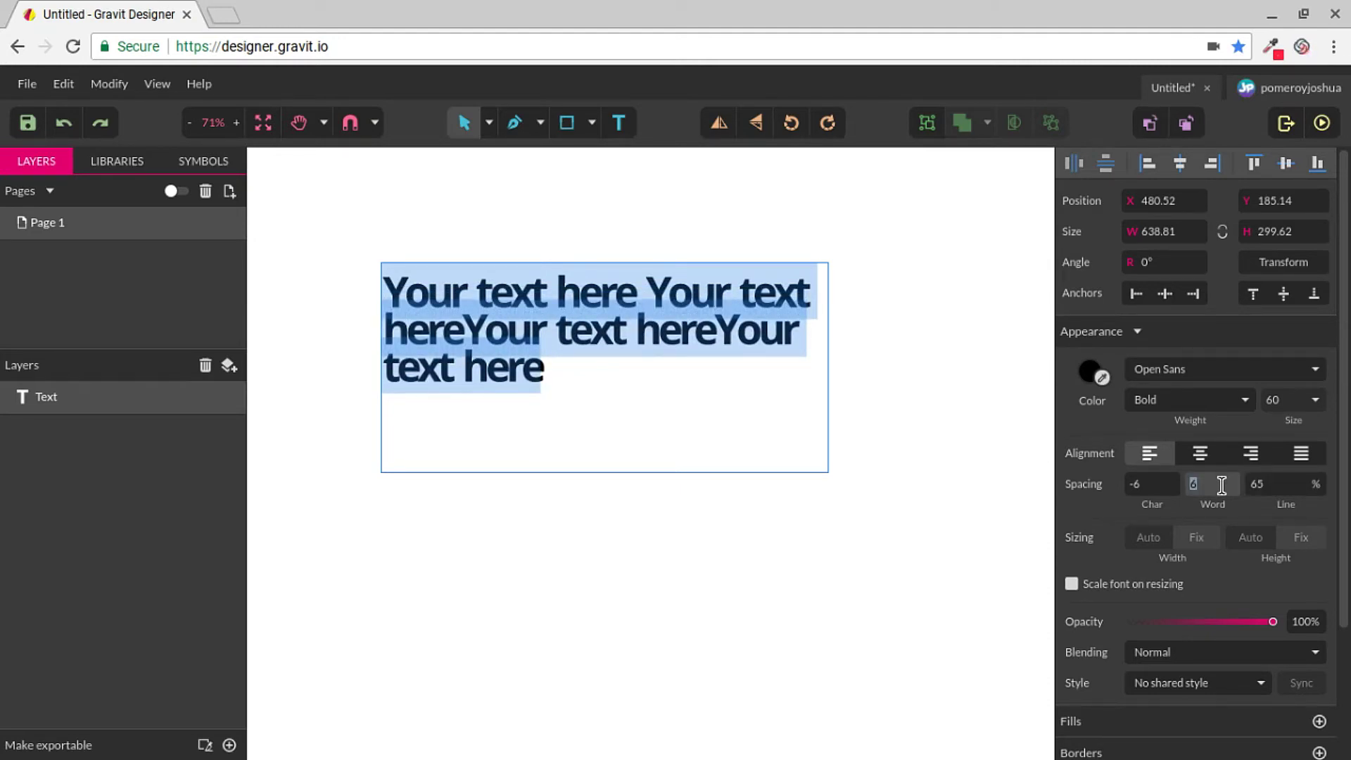
# Step: Select the letters "our" in the last "Your" and try character spacings such as -4, -1 and -5 on them
pyautogui.press('Escape')
pyautogui.doubleClick(675, 333)
pyautogui.hotkey('ctrl', 'a')
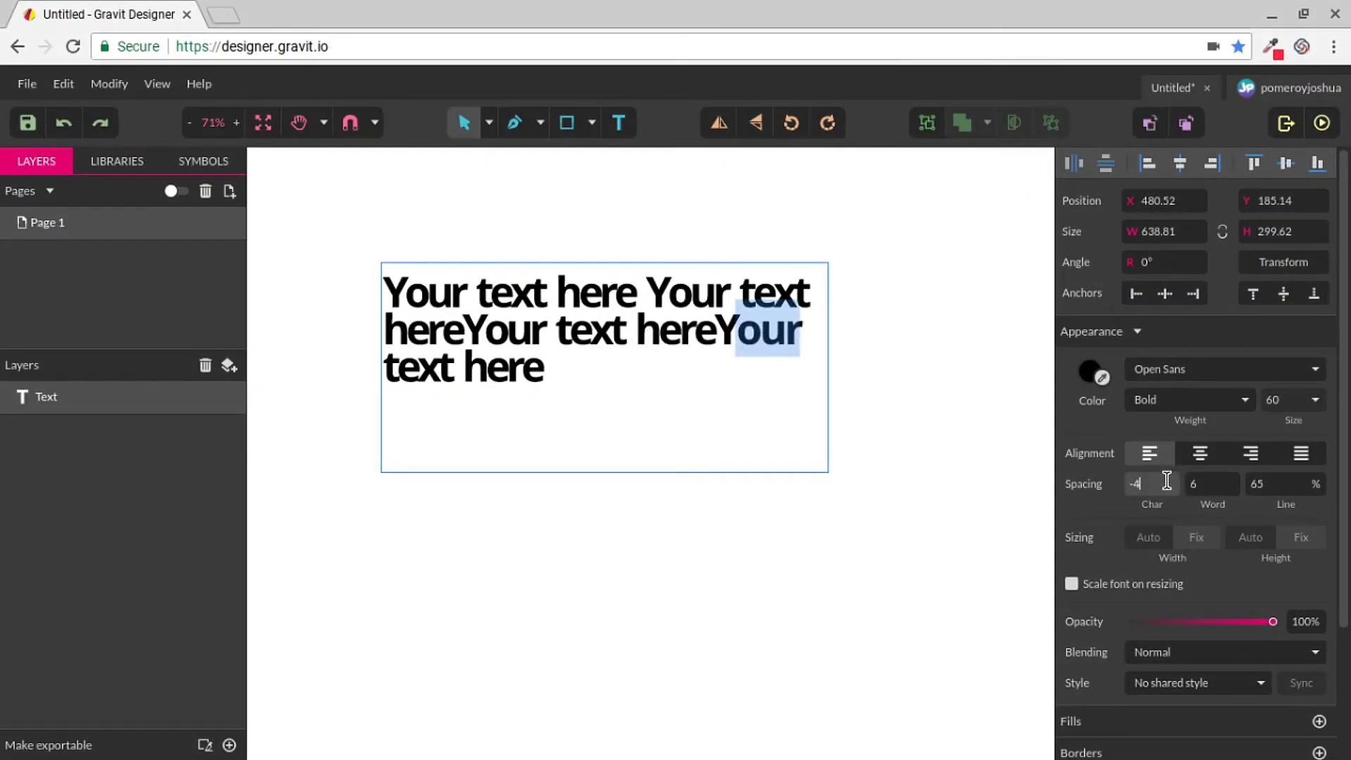
pyautogui.scroll(-4, 1167, 481)
pyautogui.scroll(4, 1167, 481)
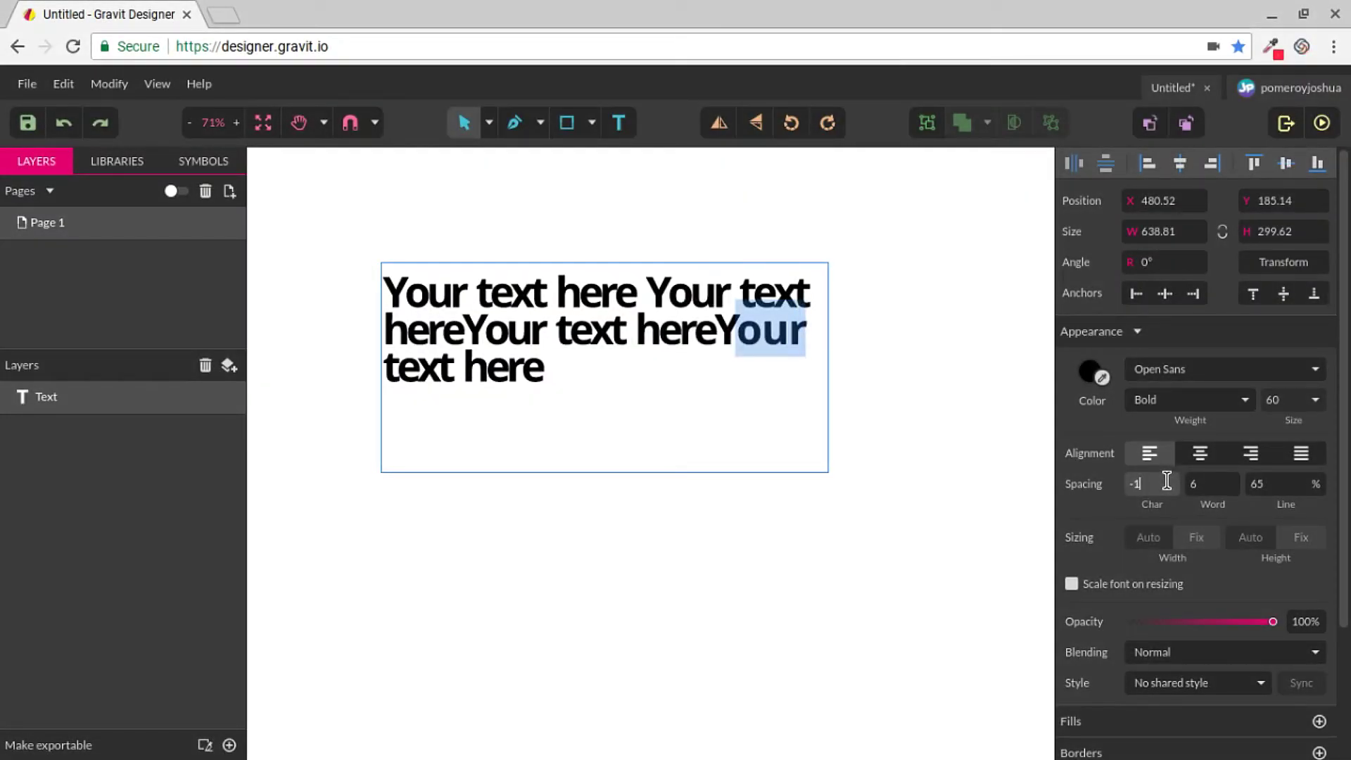
pyautogui.scroll(-9, 1167, 481)
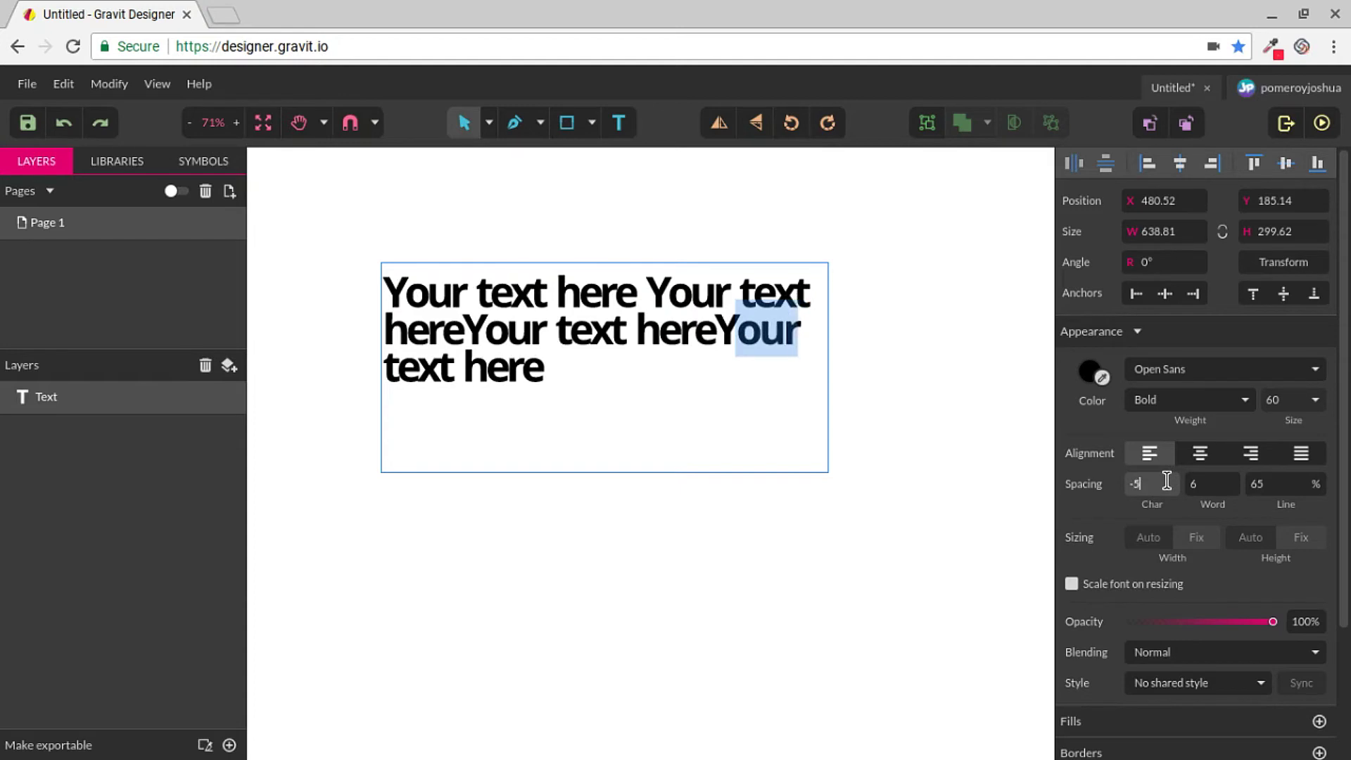
pyautogui.press('Up')
# Step: Set the character spacing of "Yo" in the last "Your" to -15 and finish editing the text
pyautogui.click(756, 337)
pyautogui.moveTo(758, 338); pyautogui.dragTo(719, 329)
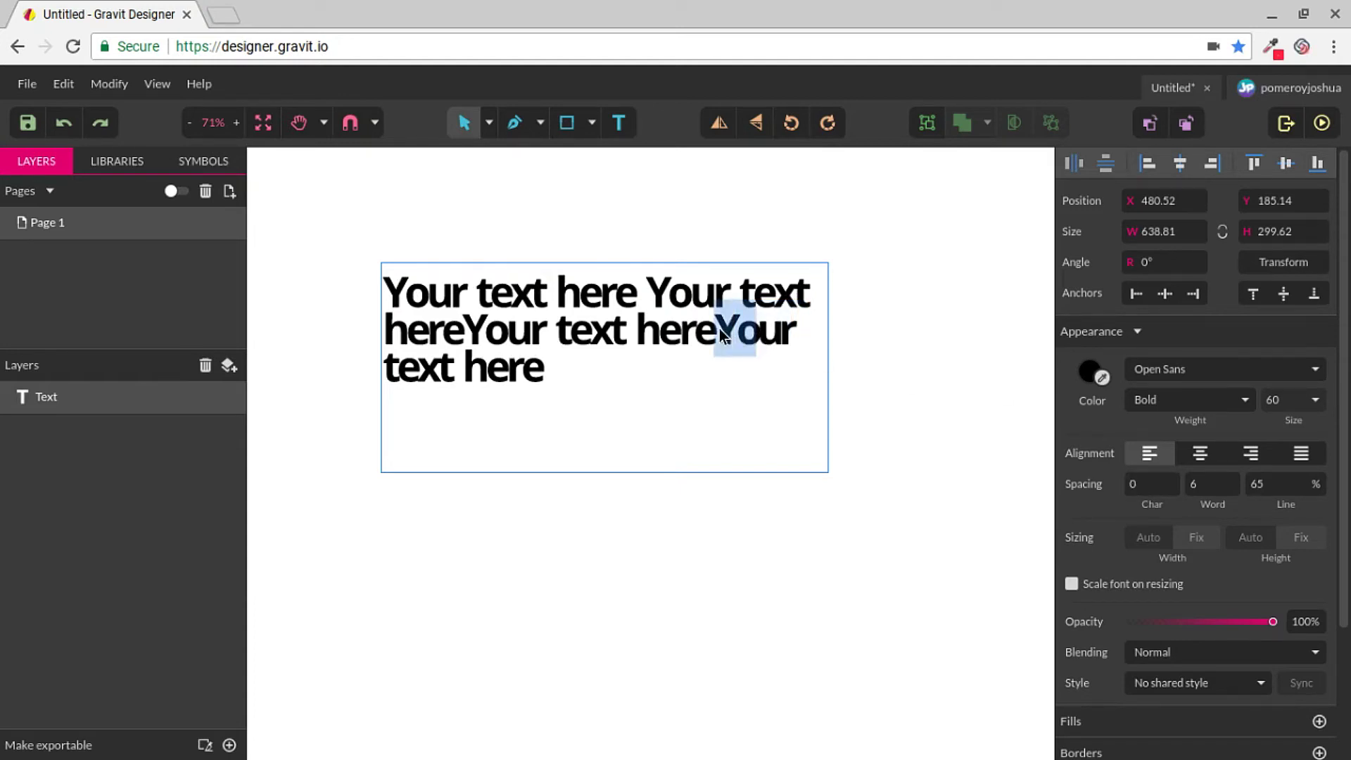
pyautogui.click(1164, 481)
pyautogui.write('-8')
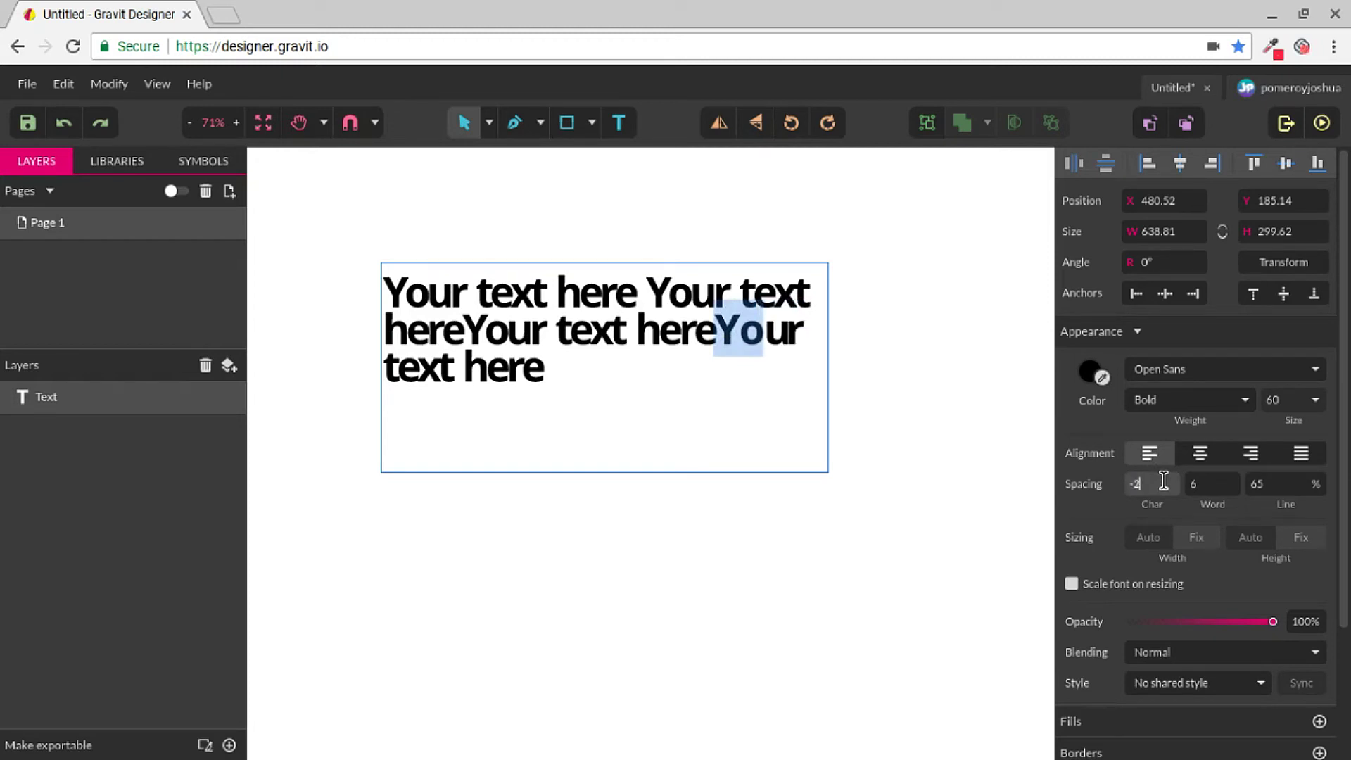
pyautogui.press('BackSpace')
pyautogui.write('15')
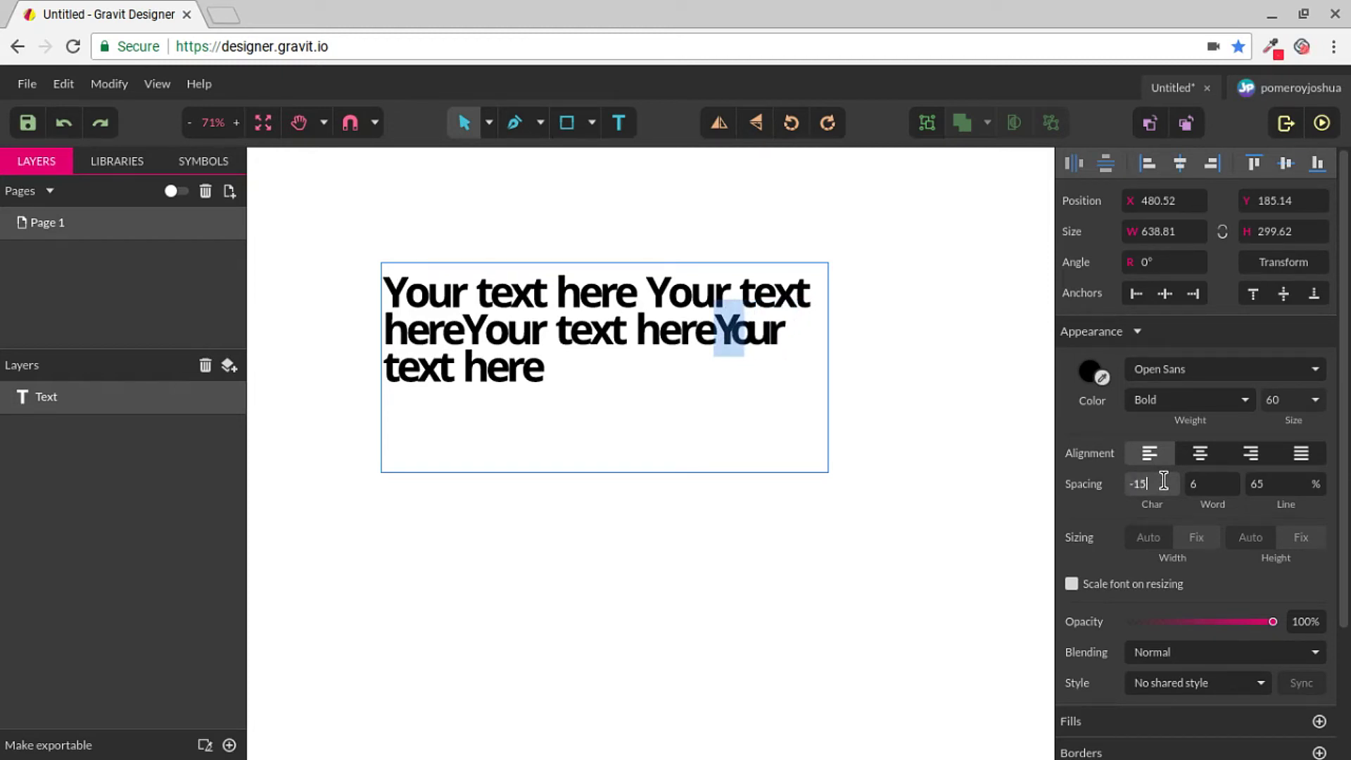
pyautogui.press('Escape')
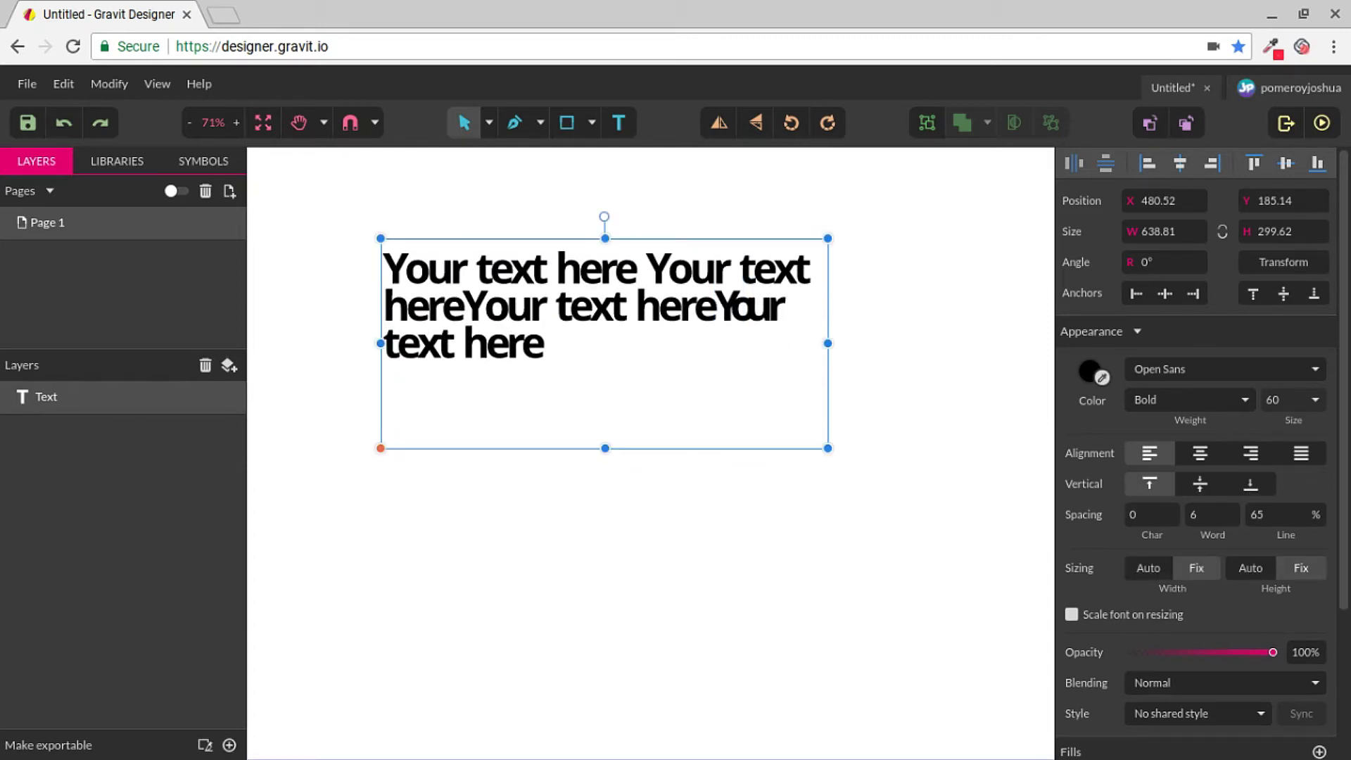
# Step: Select the whole text box and set both its width and height sizing to Auto
pyautogui.press('Return')
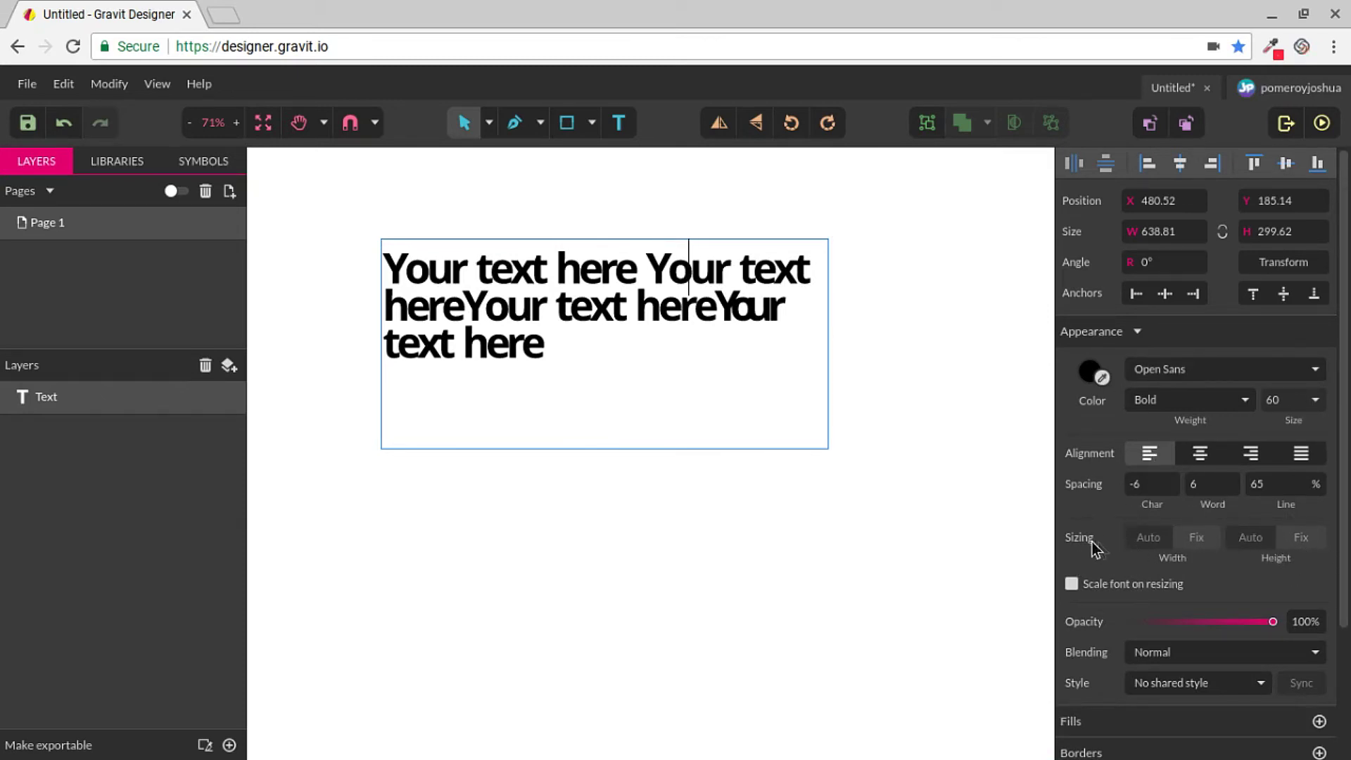
pyautogui.click(637, 276)
pyautogui.press('Escape')
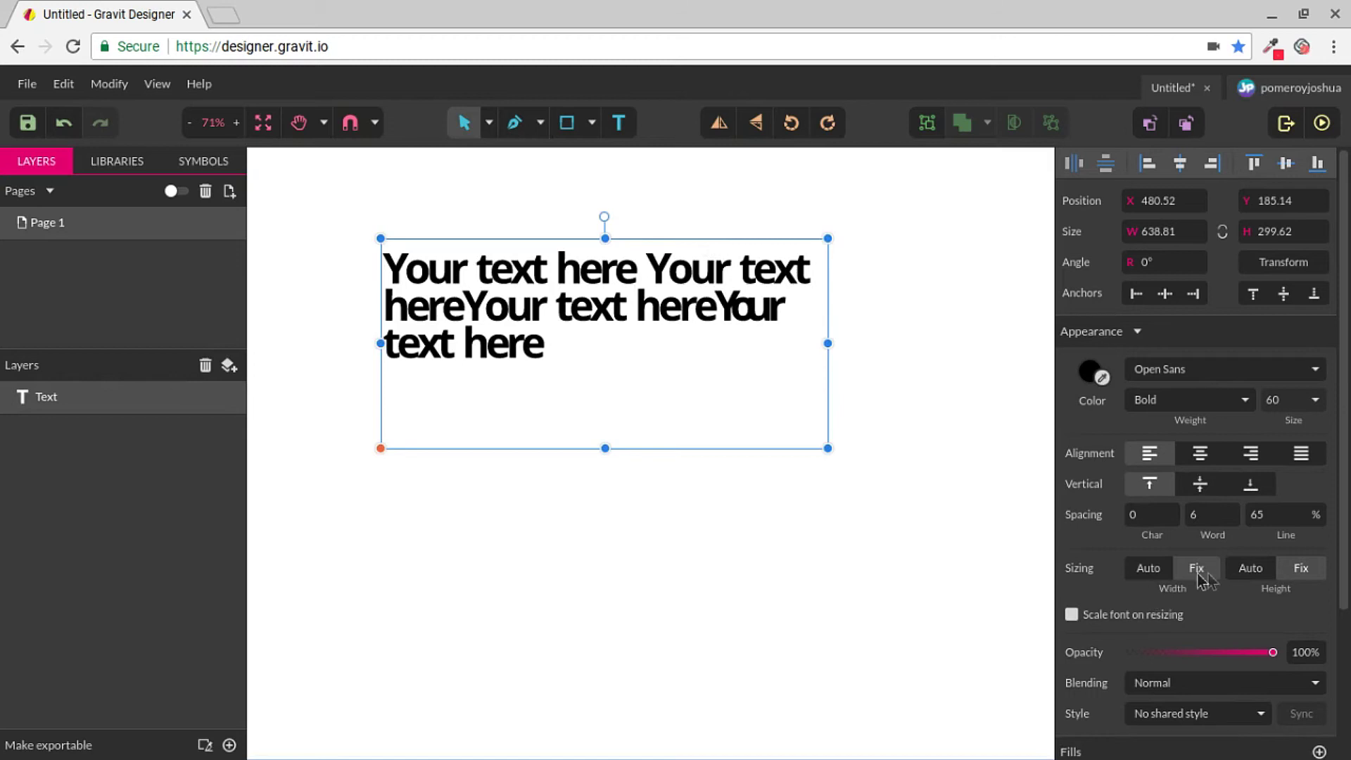
pyautogui.click(1149, 571)
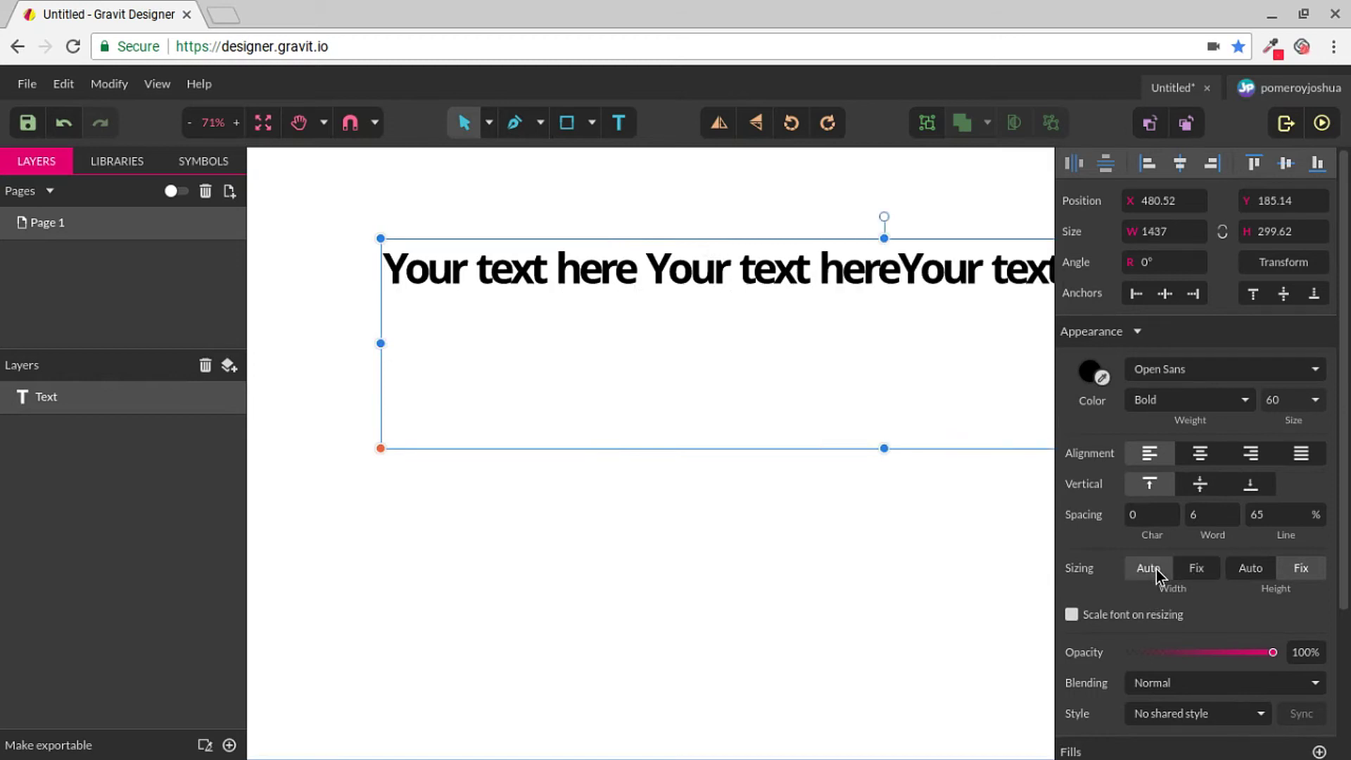
pyautogui.scroll(-8, 746, 384)
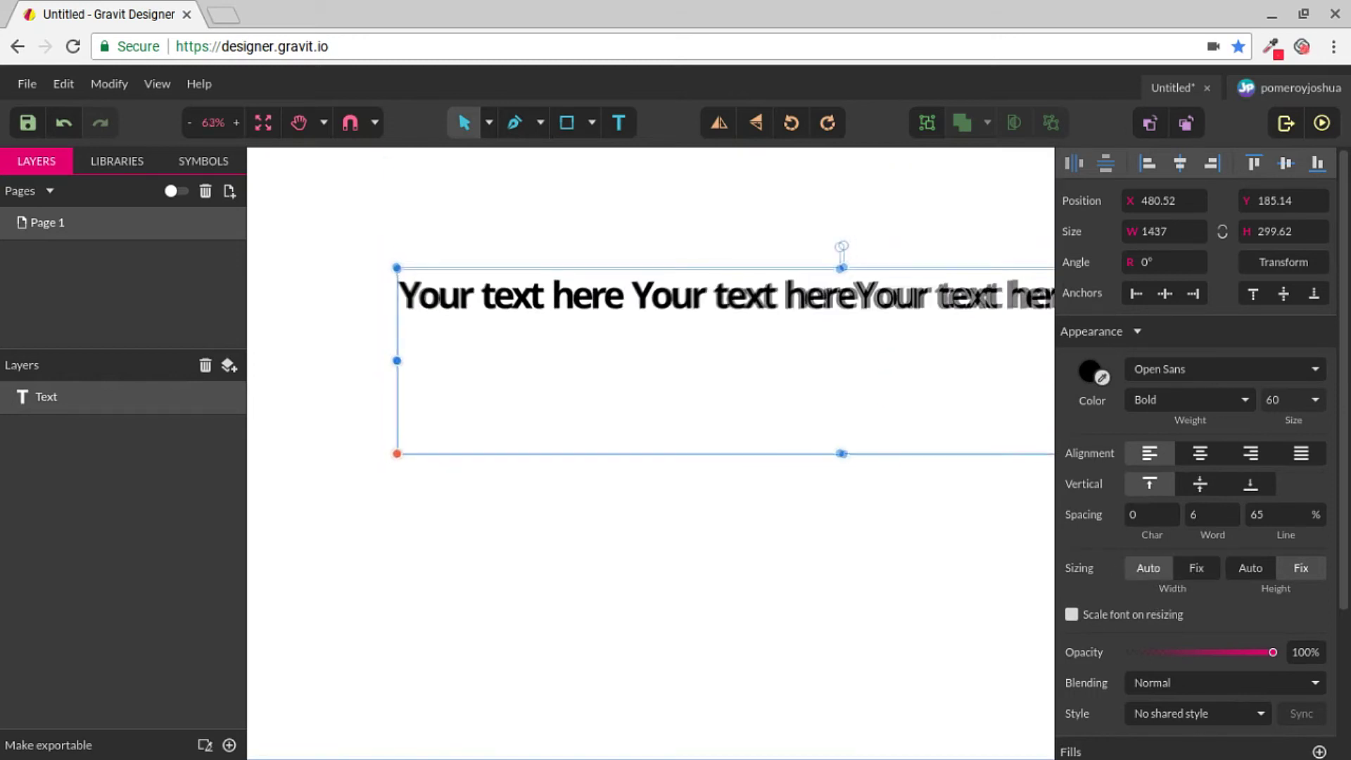
pyautogui.scroll(1, 845, 378)
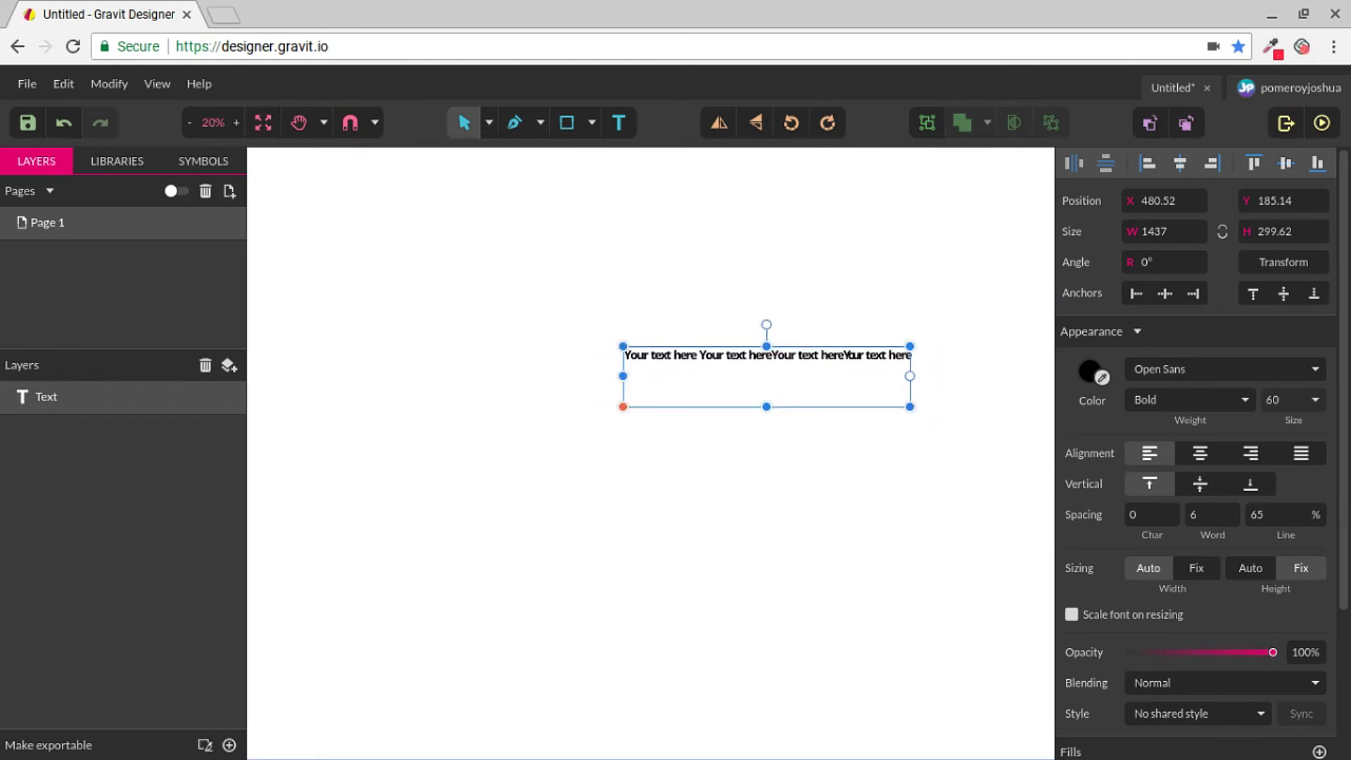
pyautogui.click(1247, 569)
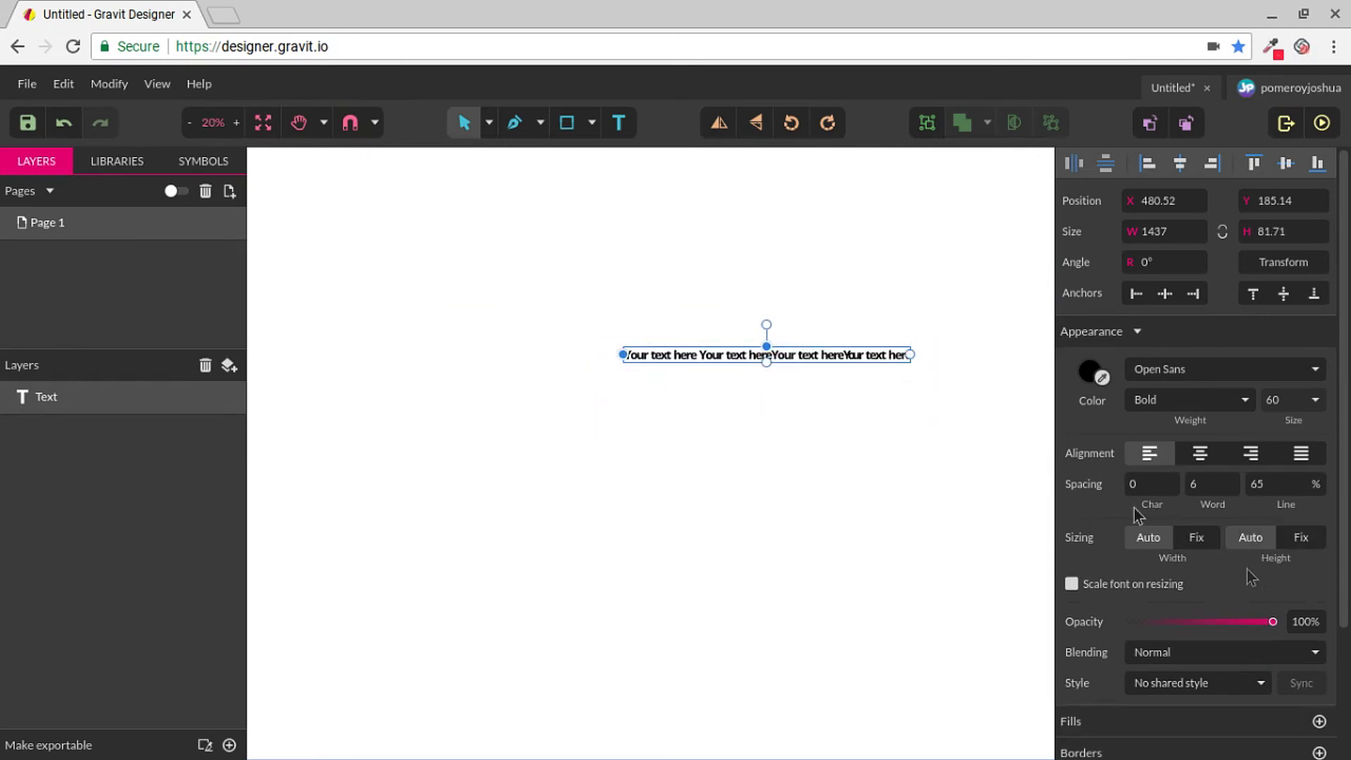
# Step: Stretch the text box downward to several times its height, and set its height sizing back to Auto
pyautogui.scroll(3, 946, 411)
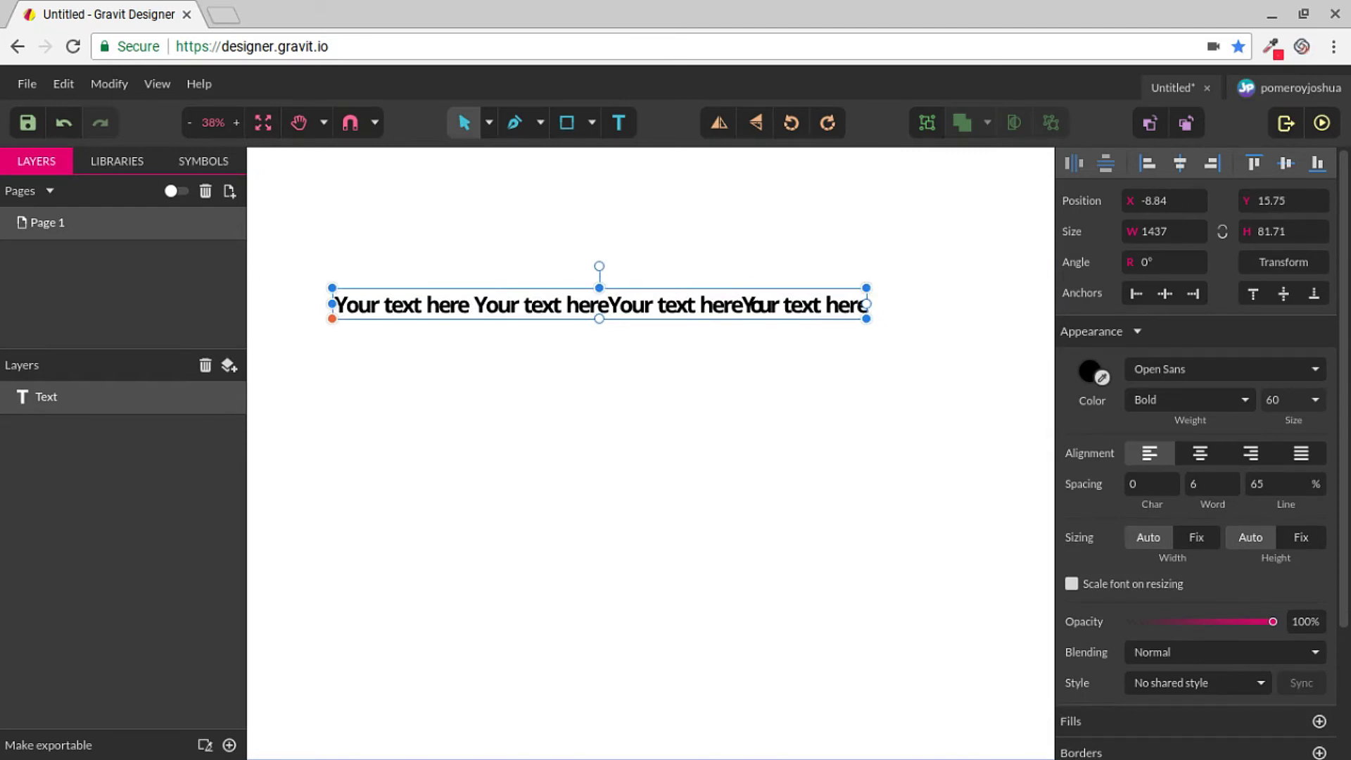
pyautogui.moveTo(599, 318); pyautogui.dragTo(599, 539)
pyautogui.scroll(-2, 1190, 573)
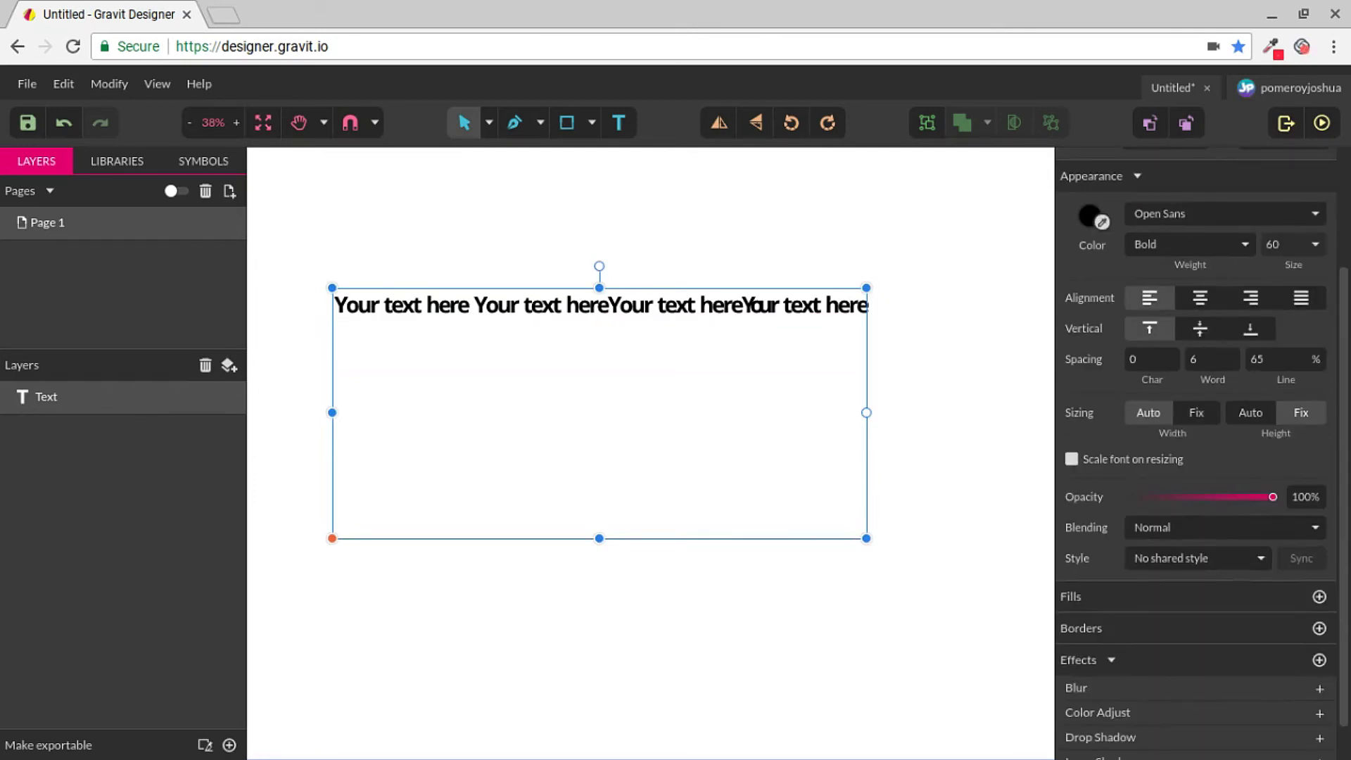
pyautogui.click(1250, 412)
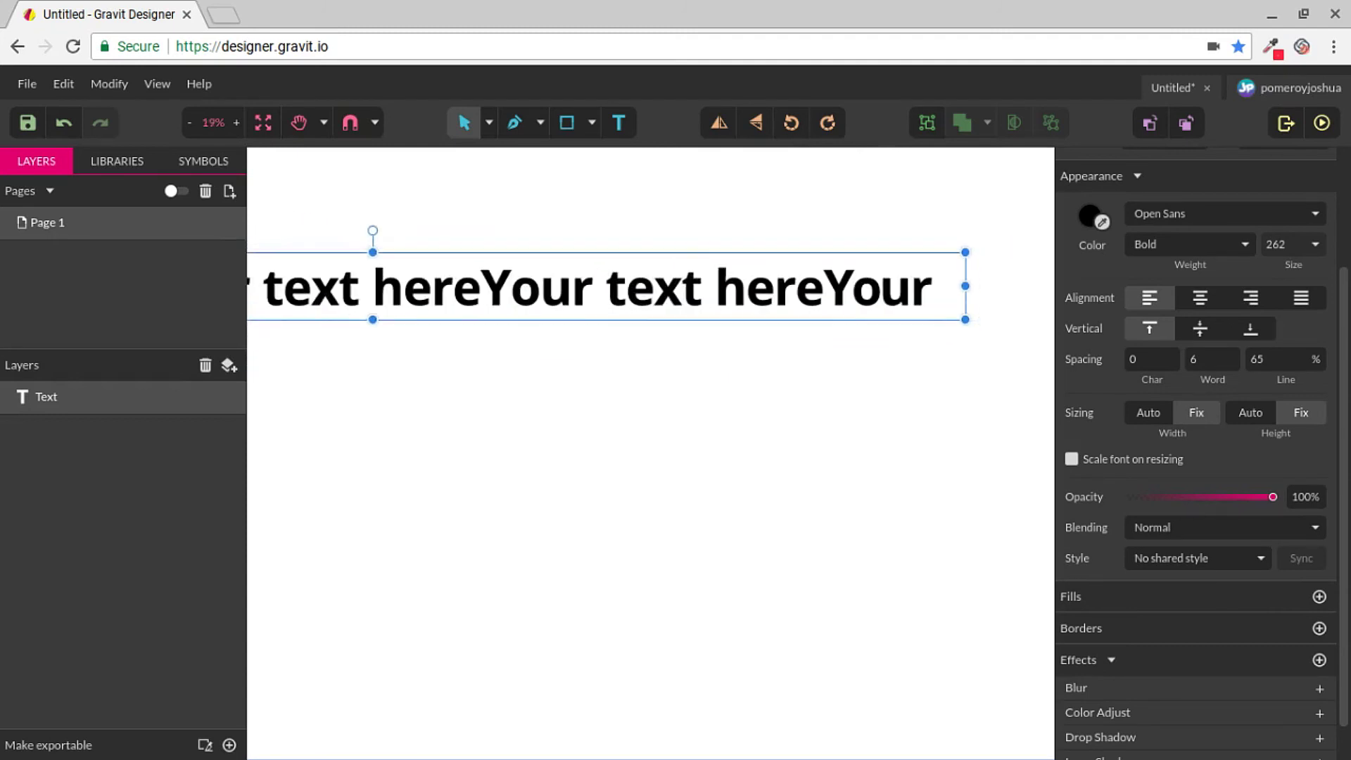
# Step: Enlarge the text box from its upper right corner, and undo and redo the last changes to compare
pyautogui.scroll(-6, 765, 316)
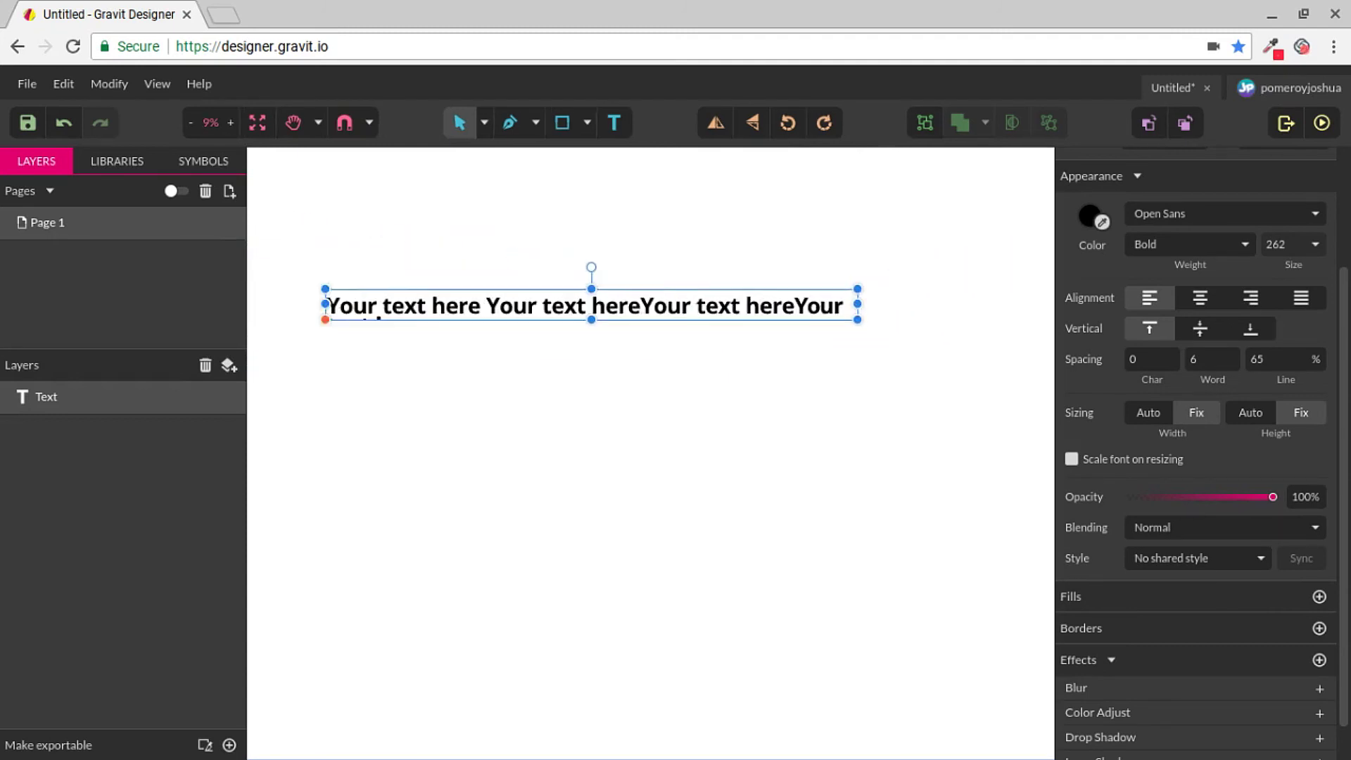
pyautogui.scroll(1, 773, 307)
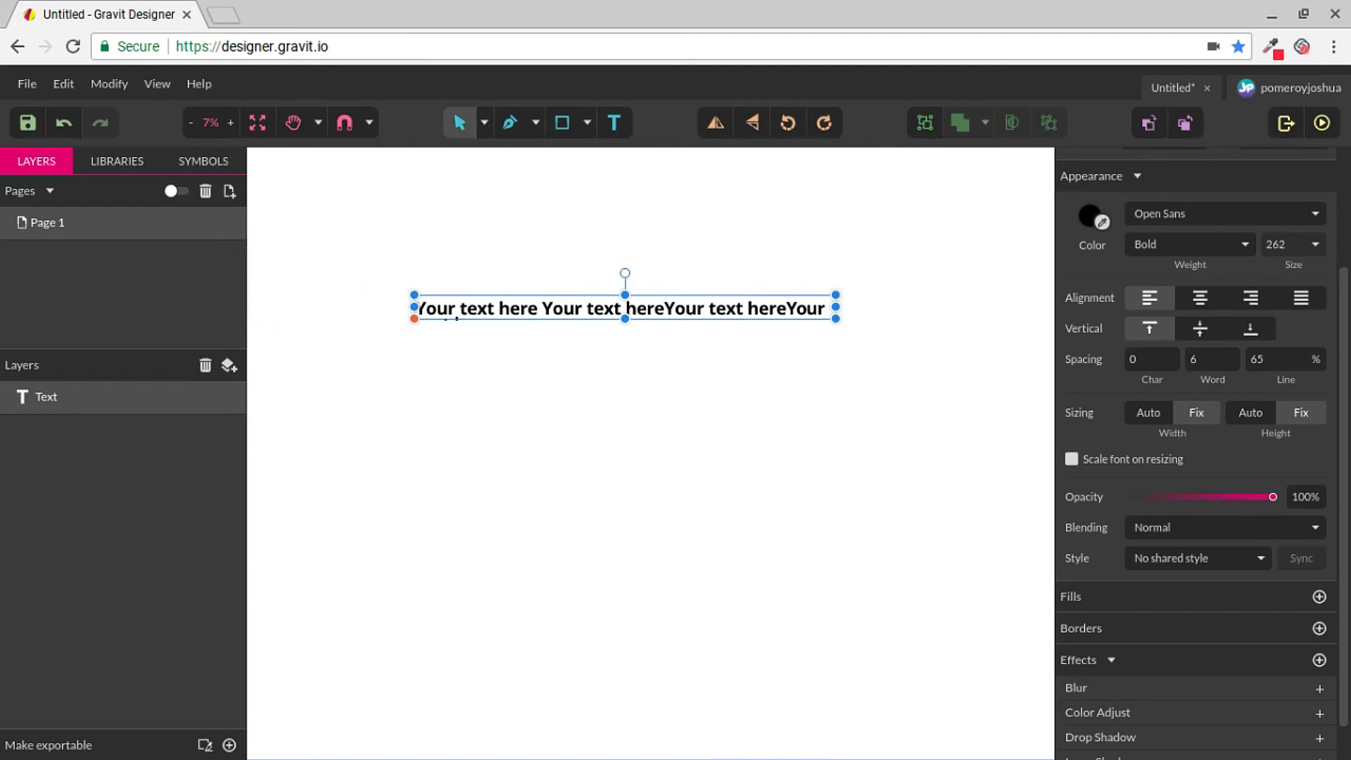
pyautogui.moveTo(836, 295); pyautogui.dragTo(925, 180)
pyautogui.hotkey('ctrl', 'z')
pyautogui.hotkey('ctrl', 'z')
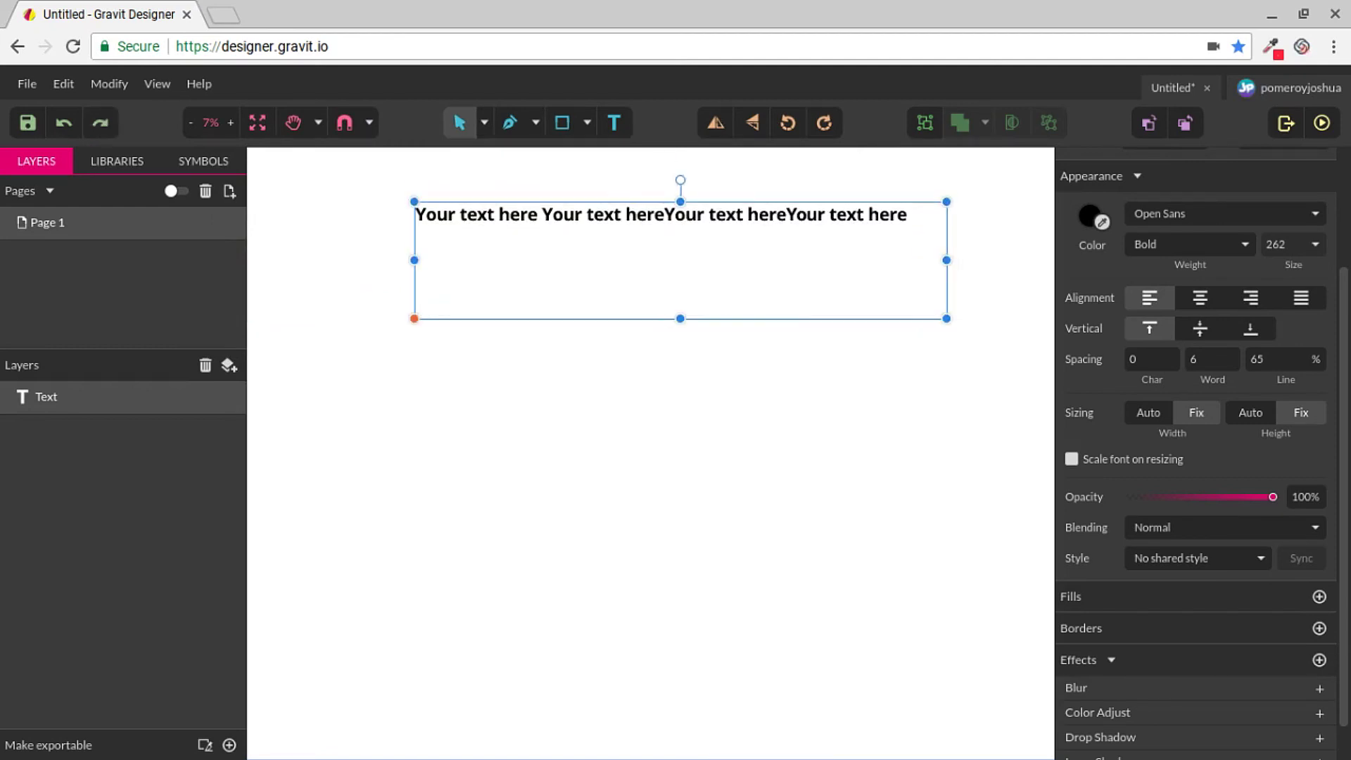
pyautogui.hotkey('ctrl', 'shift', 'z')
pyautogui.hotkey('ctrl', 'shift', 'z')
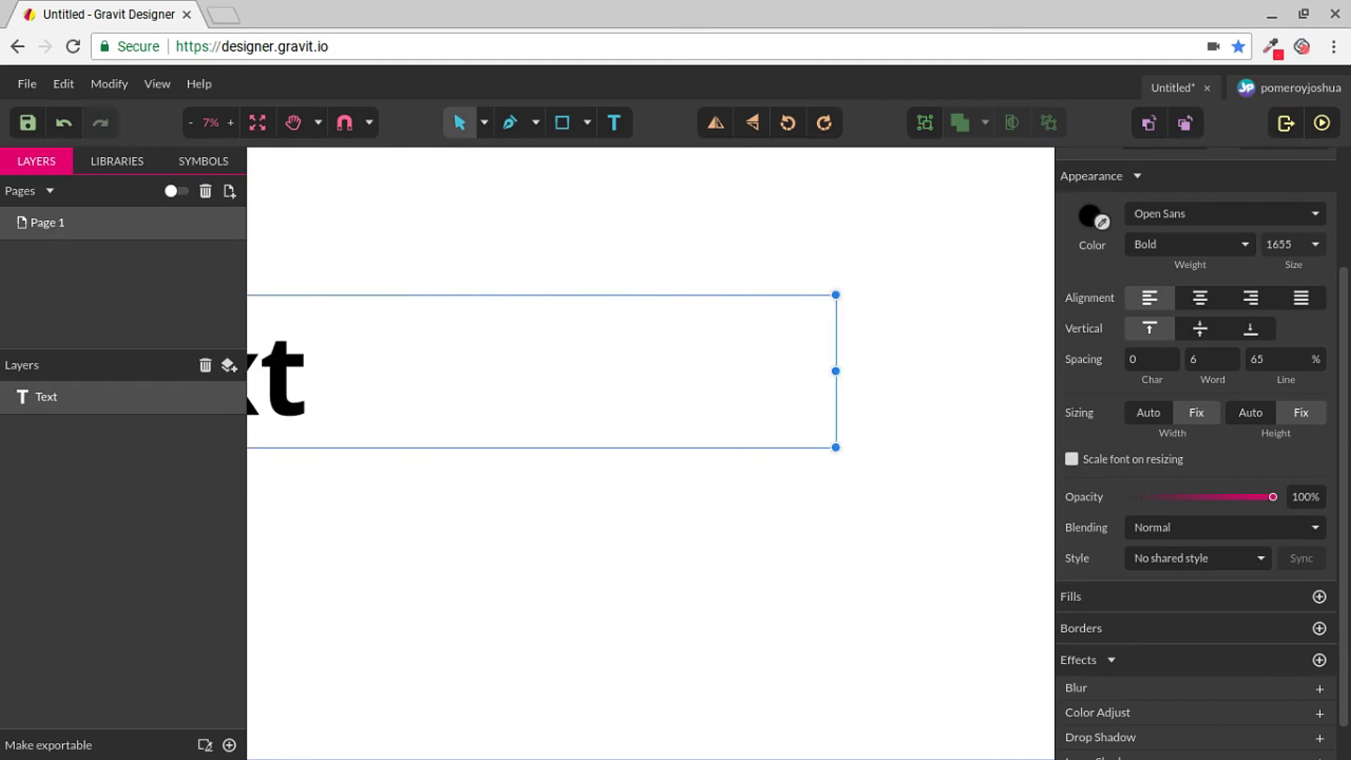
# Step: Set the color of the whole text to cyan (#00FFFF)
pyautogui.scroll(-1, 650, 369)
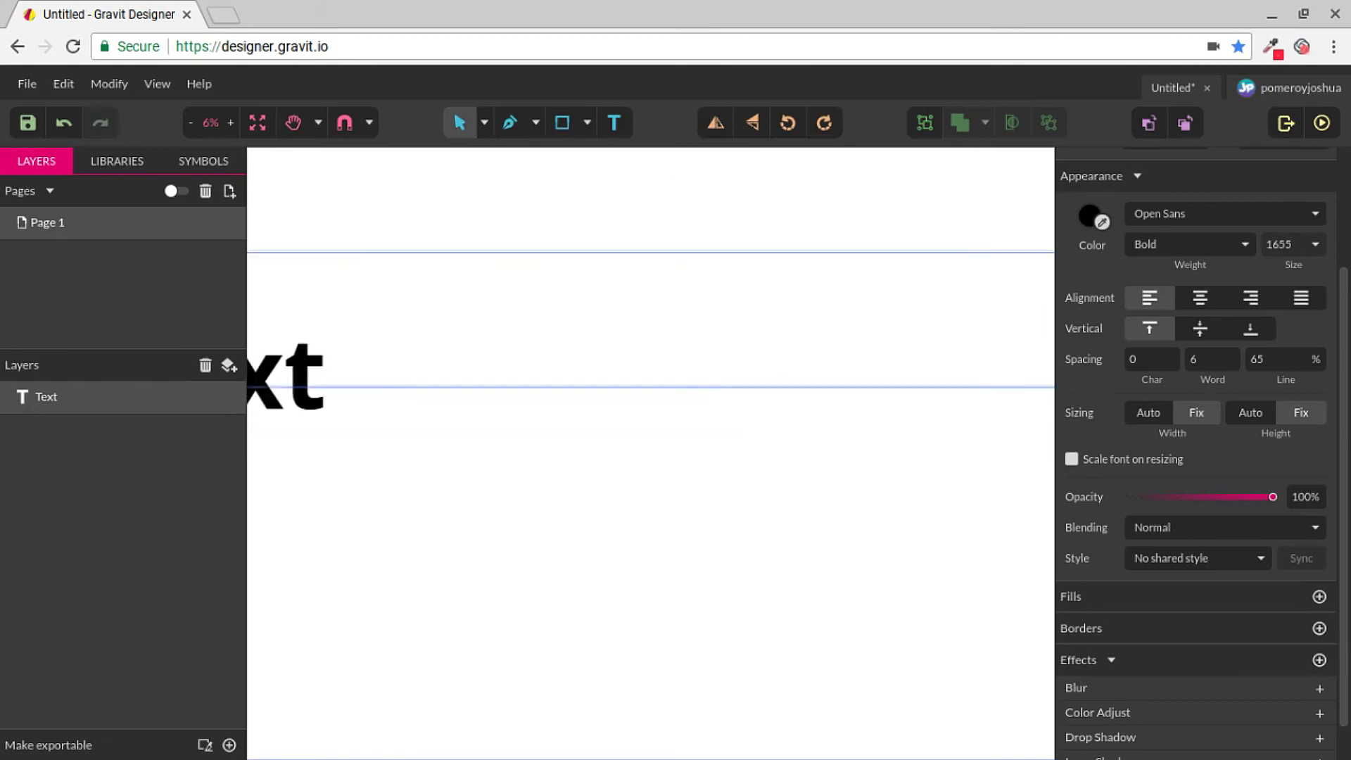
pyautogui.hscroll(-6, 650, 370)
pyautogui.hscroll(-4, 650, 370)
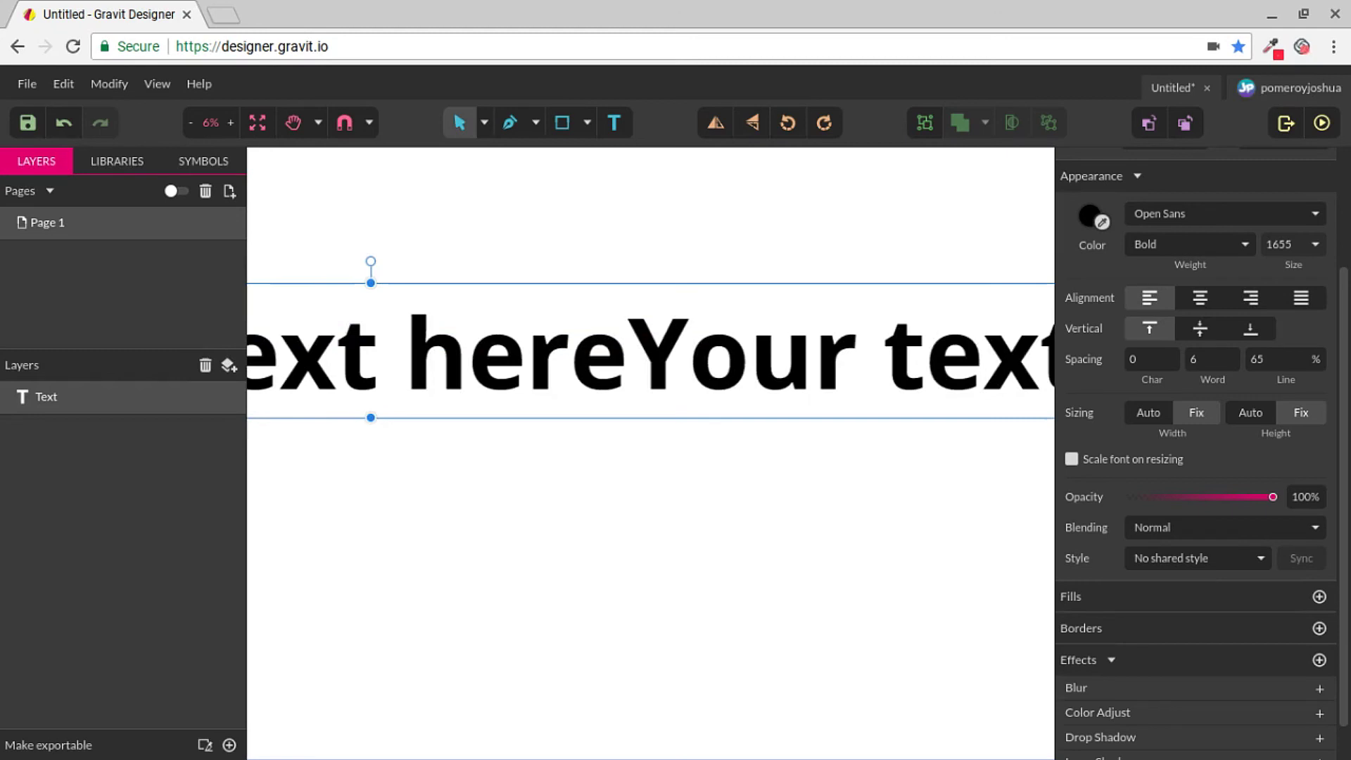
pyautogui.click(1089, 371)
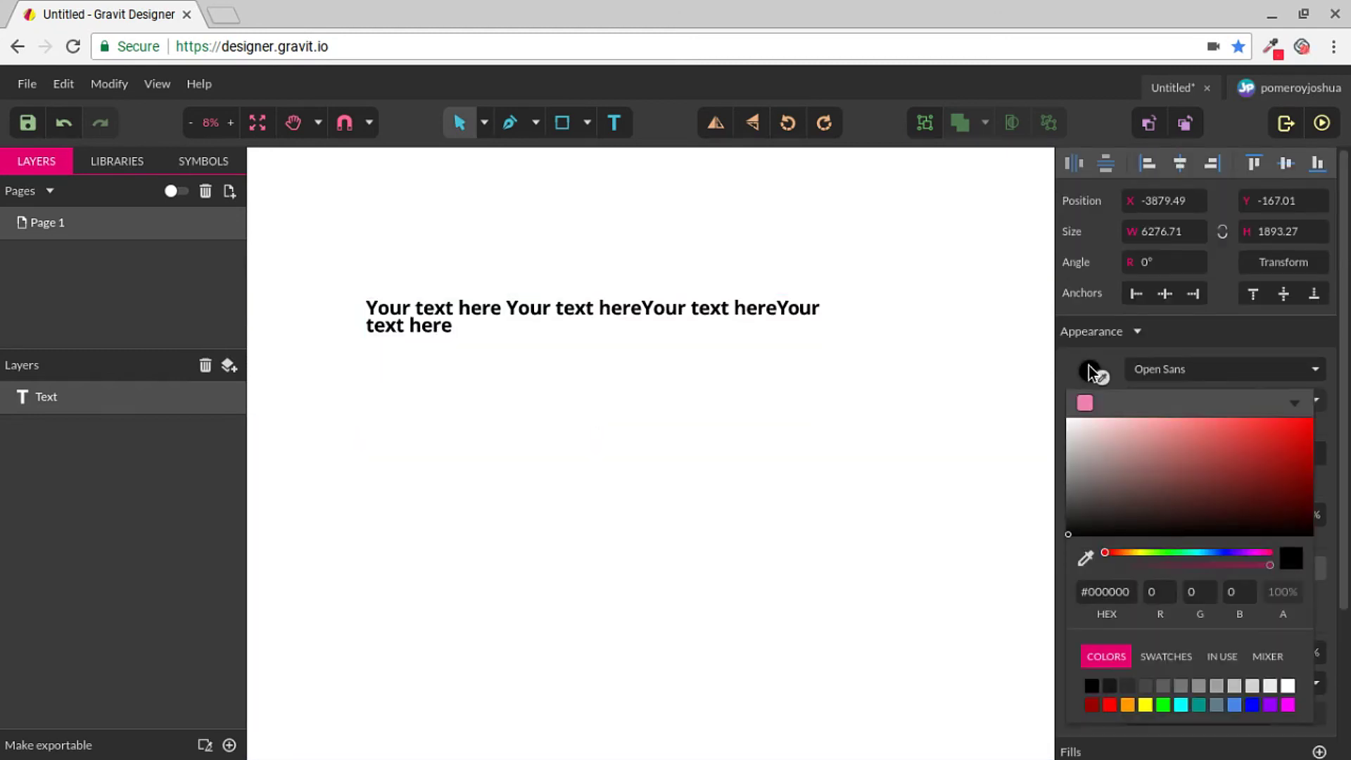
pyautogui.click(1185, 704)
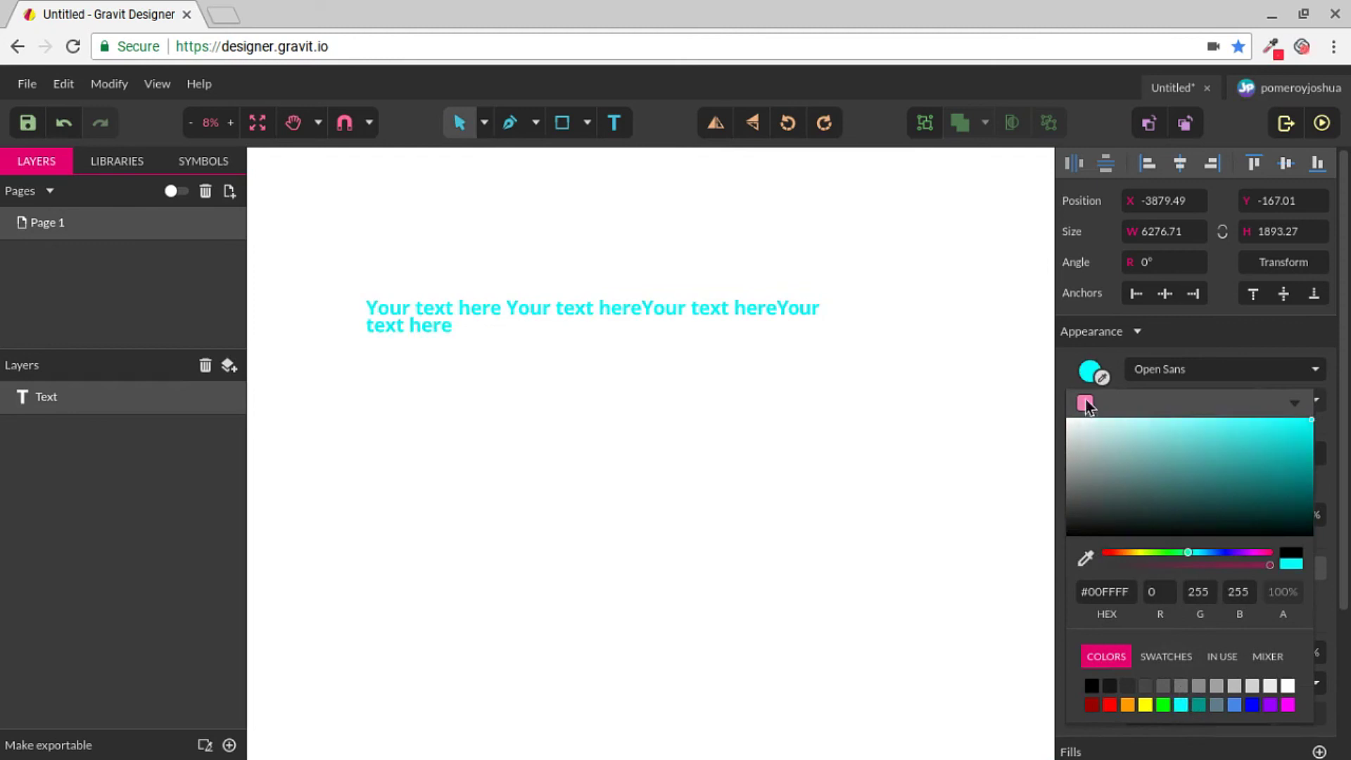
pyautogui.click(1090, 371)
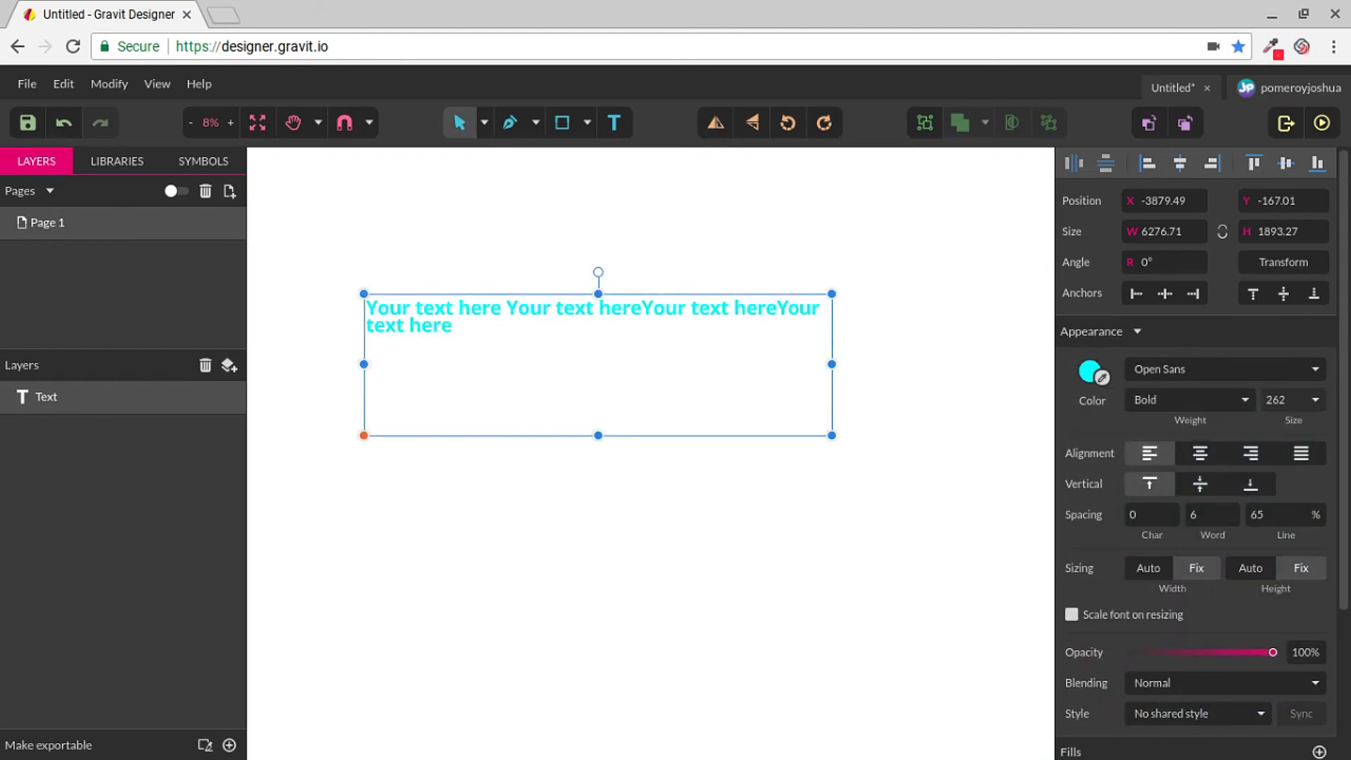
# Step: Try dark gray #171717 as the text color, and settle on red from the preset colors
pyautogui.click(1090, 371)
pyautogui.click(1106, 688)
pyautogui.click(1161, 660)
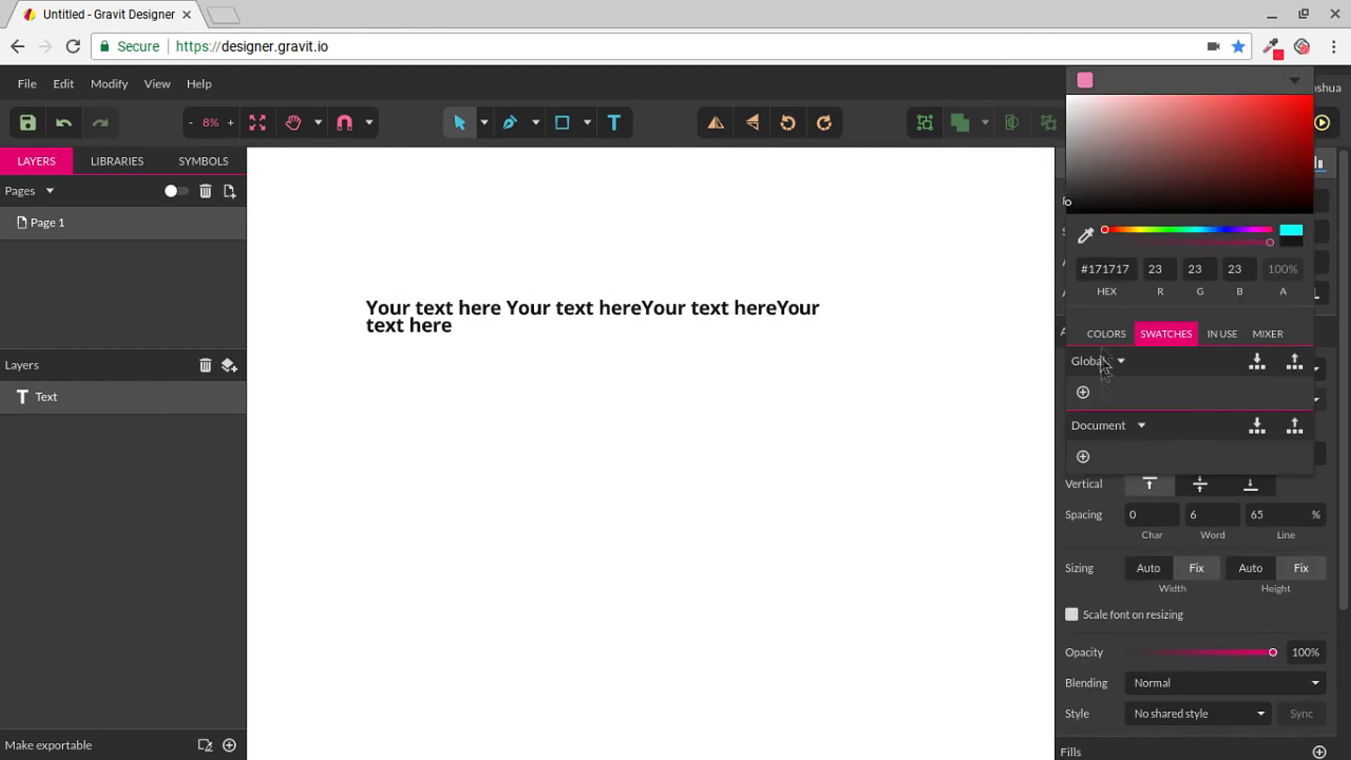
pyautogui.click(1106, 334)
pyautogui.click(1110, 708)
pyautogui.click(915, 493)
pyautogui.click(598, 317)
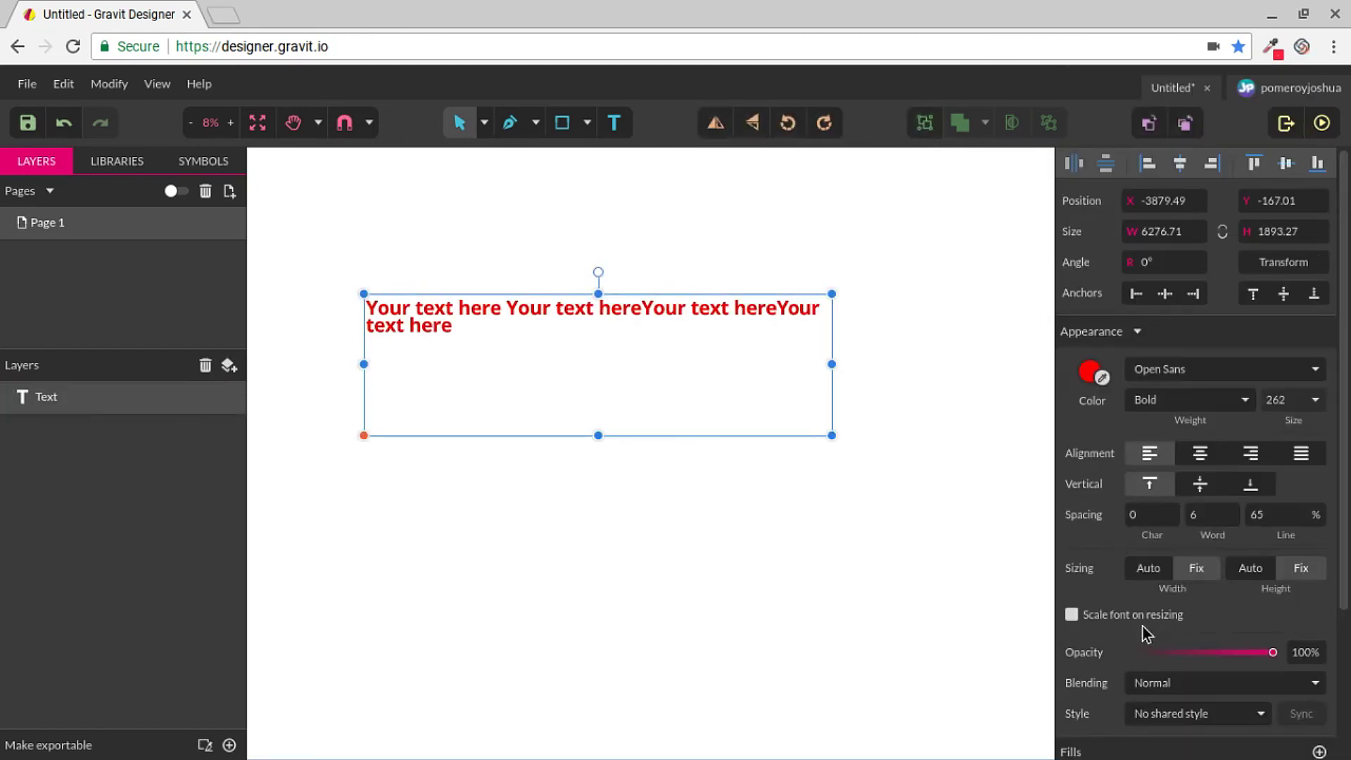
# Step: Add a black fill to the text with Normal blending and 100% opacity
pyautogui.scroll(-3, 1143, 626)
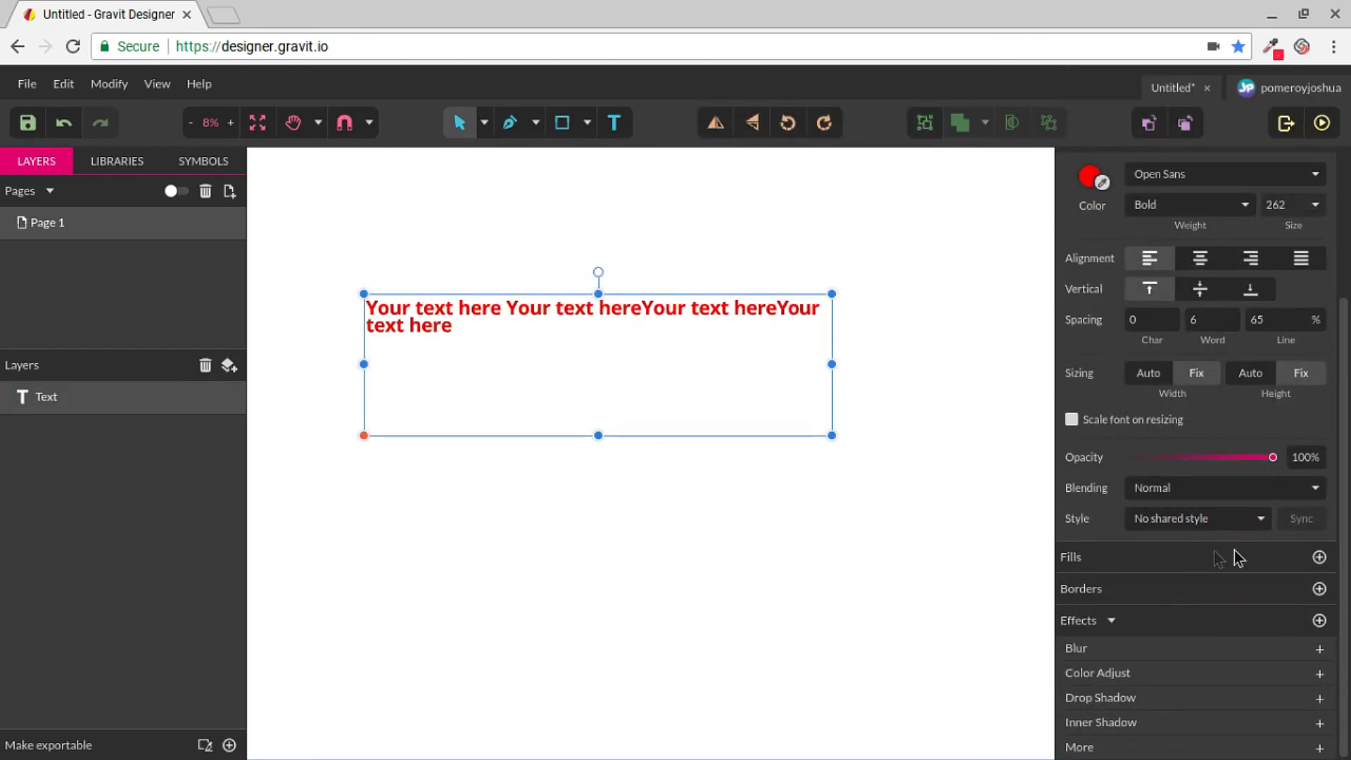
pyautogui.click(1320, 556)
pyautogui.scroll(-1, 1181, 657)
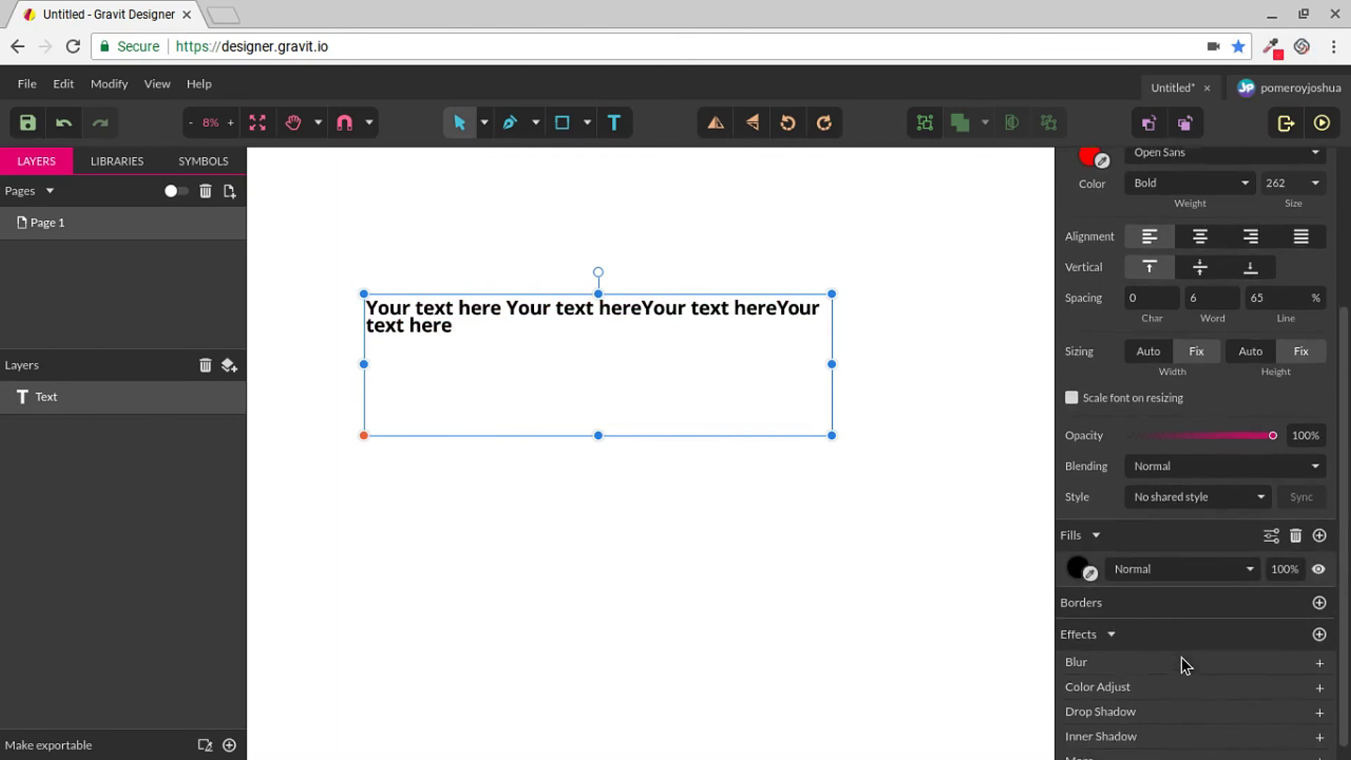
# Step: Try a Blur effect on the text with a radius of 34.7, lower the radius, and remove the effect
pyautogui.click(1158, 647)
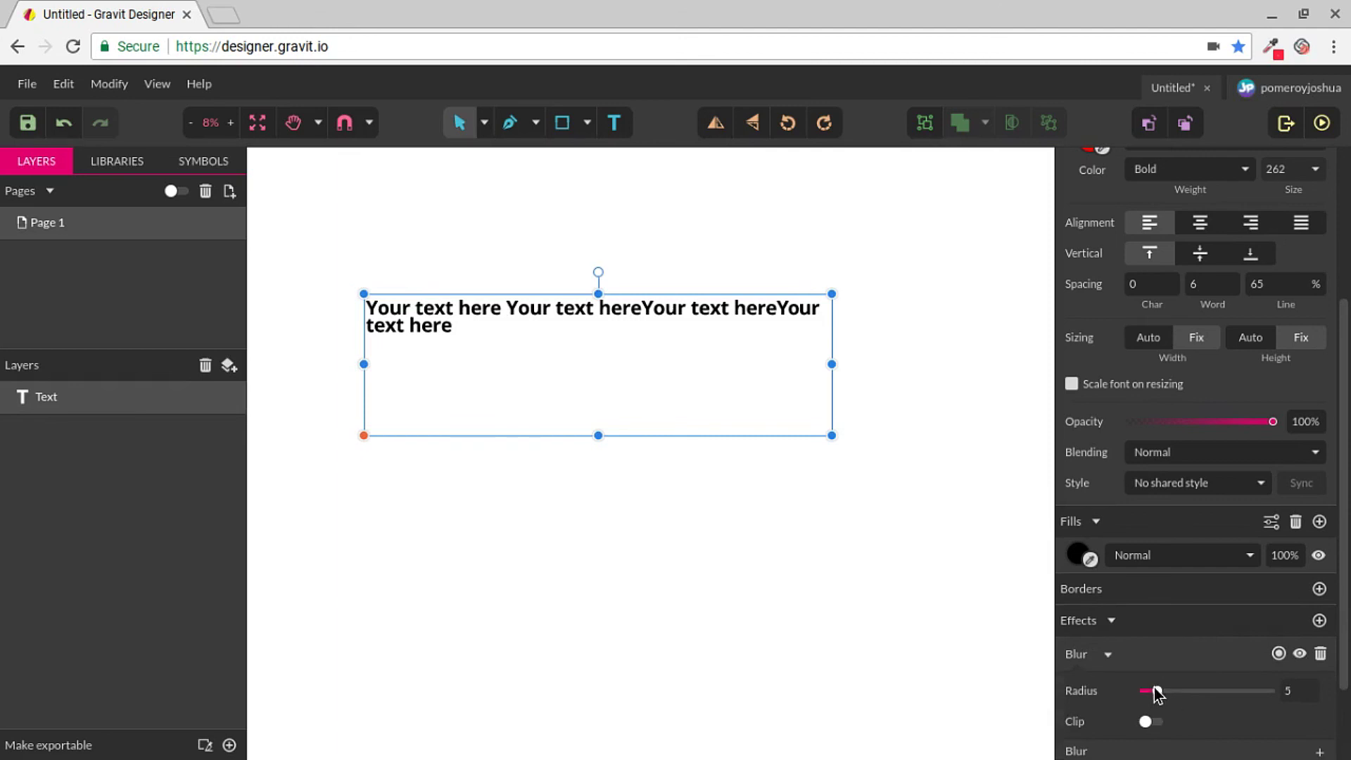
pyautogui.moveTo(1157, 691); pyautogui.dragTo(1197, 732)
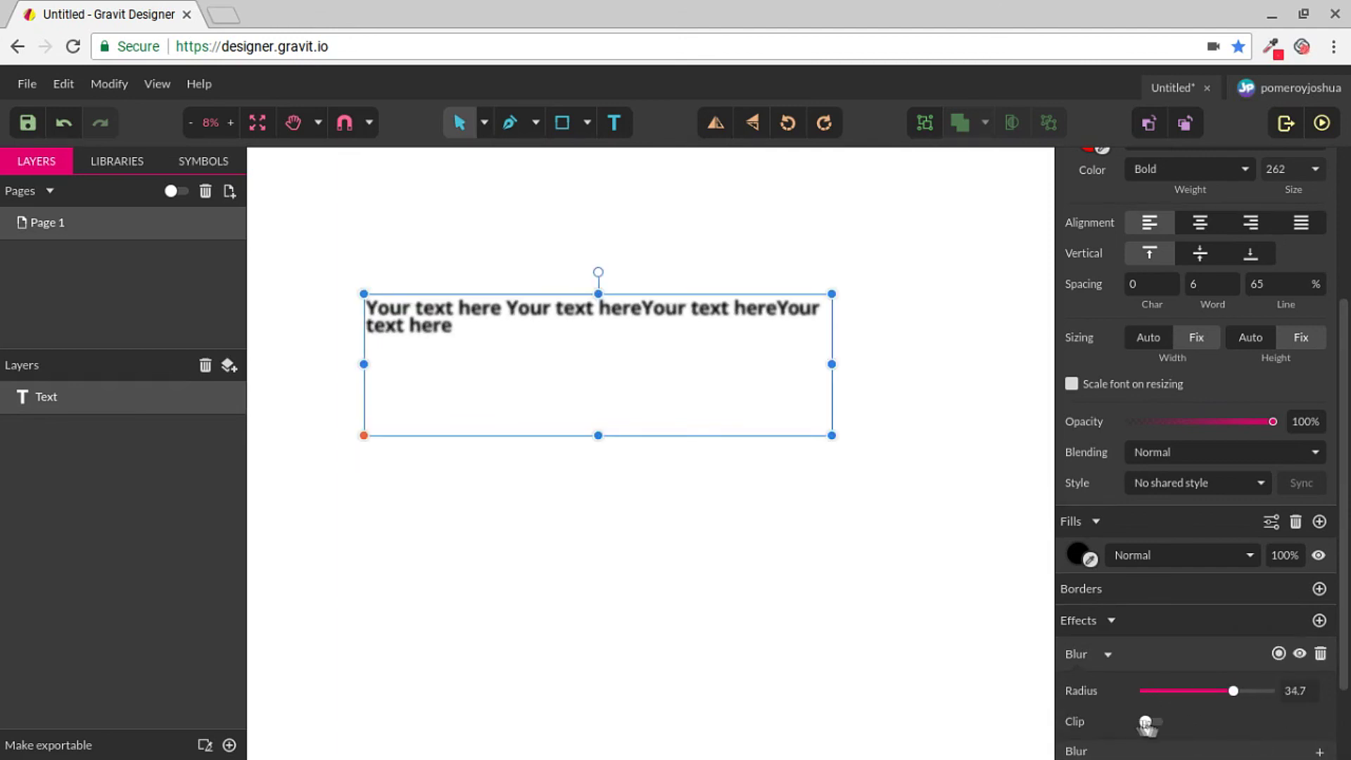
pyautogui.moveTo(1234, 691); pyautogui.dragTo(1147, 693)
pyautogui.click(1321, 654)
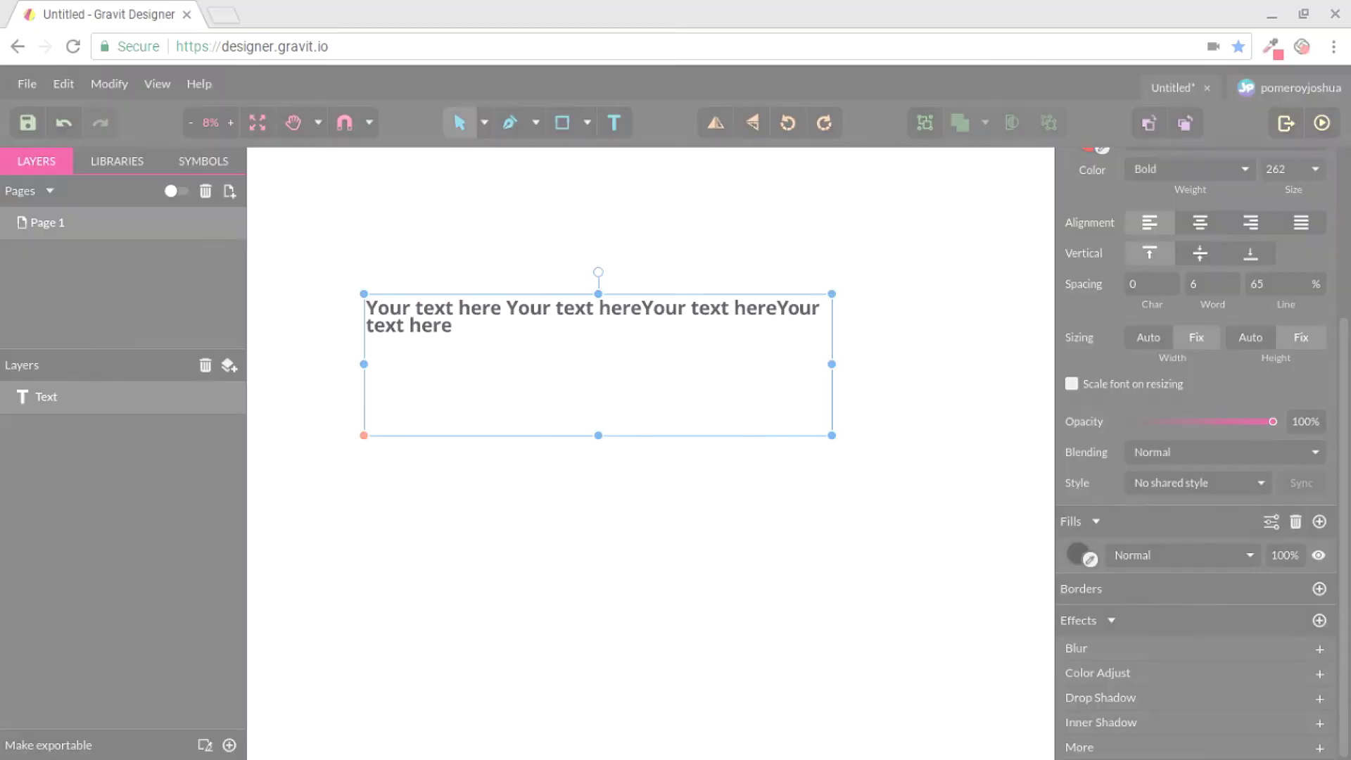
pyautogui.hotkey('ctrl', 'z')
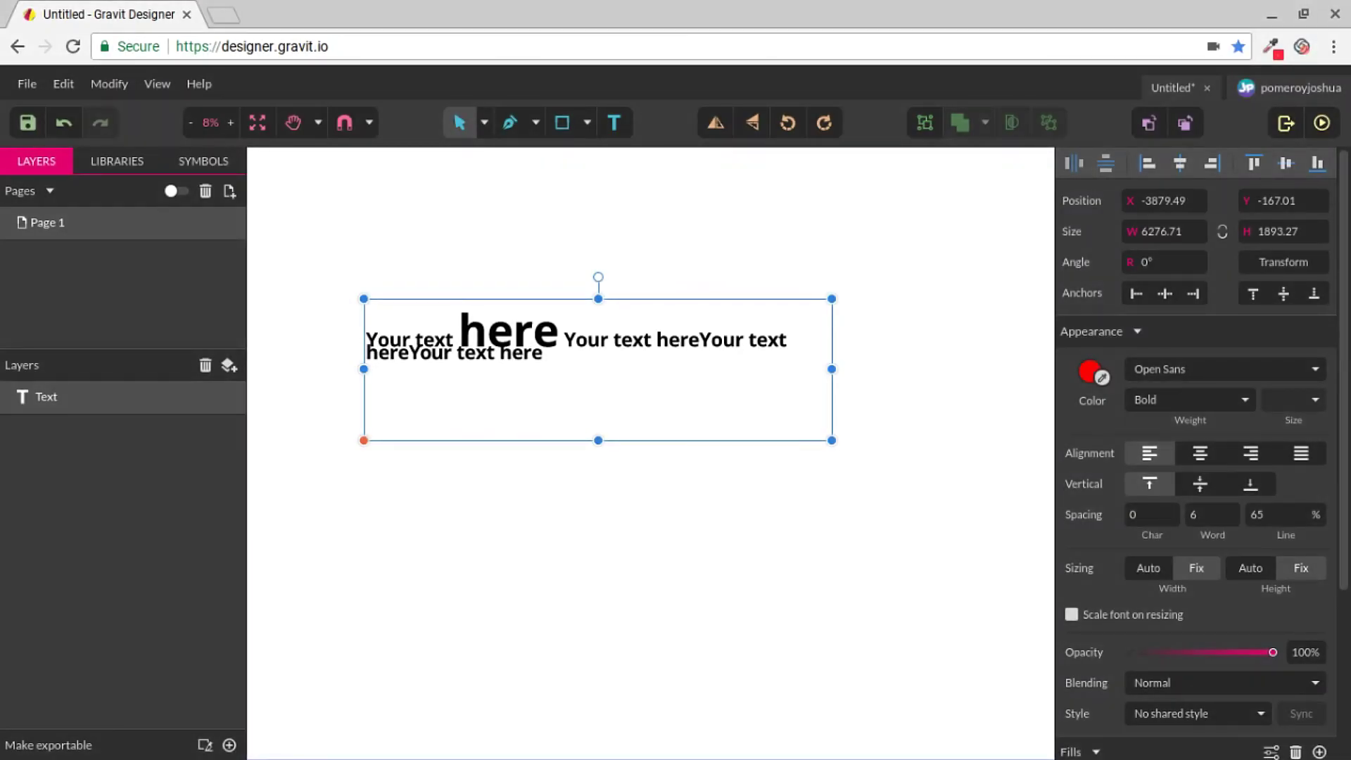